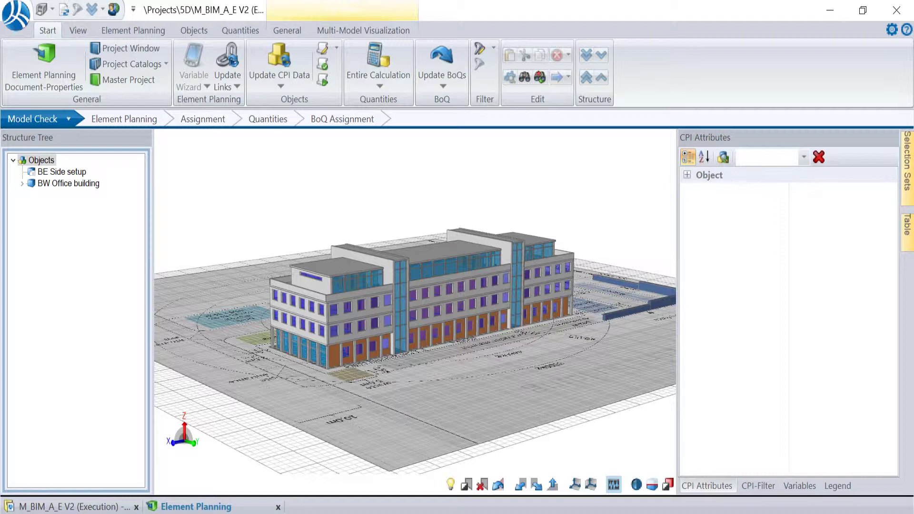
- Open the Element Planning table of work items and scroll through it
click(163, 120)
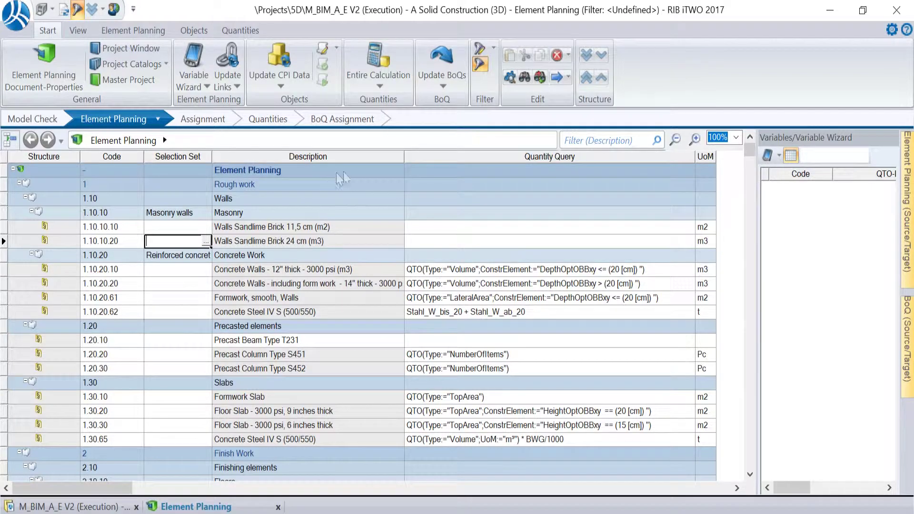
scroll(366, 203, down, 10)
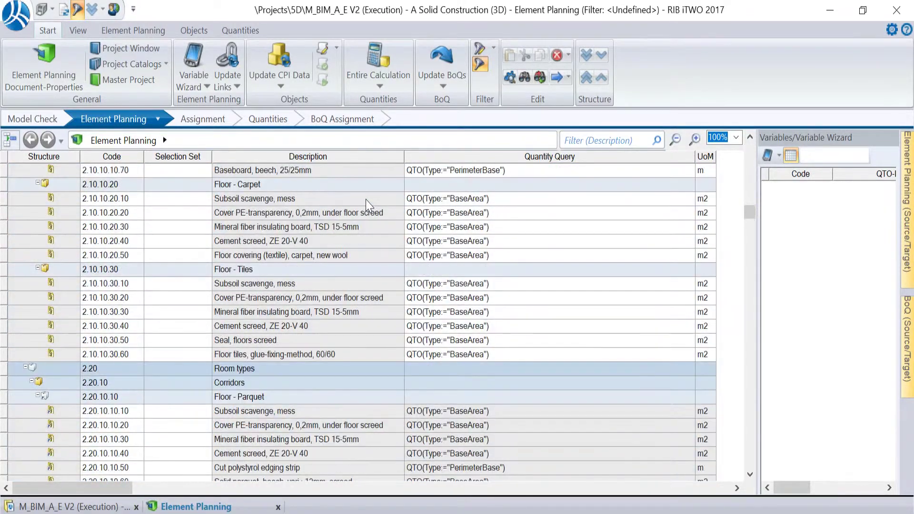
scroll(369, 205, up, 10)
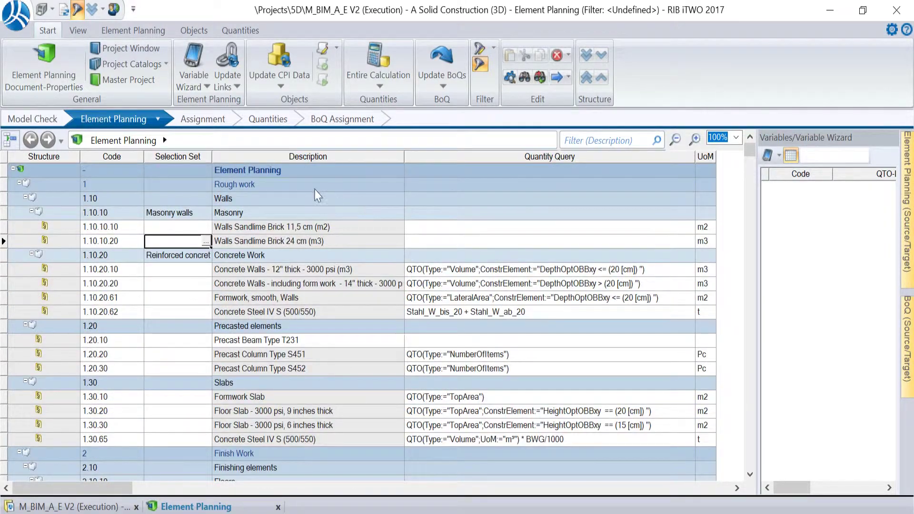
- Back in Model Check, run the Masonry walls selection set to show only masonry walls
click(78, 123)
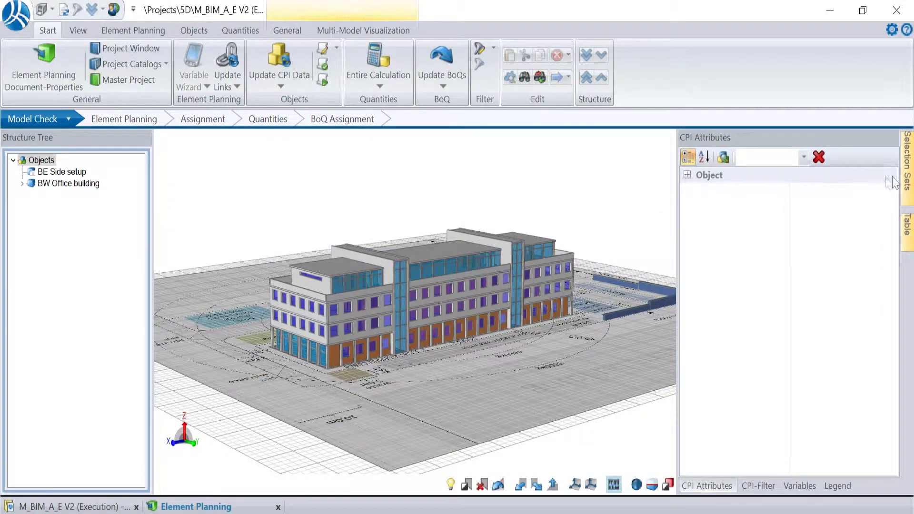
click(909, 181)
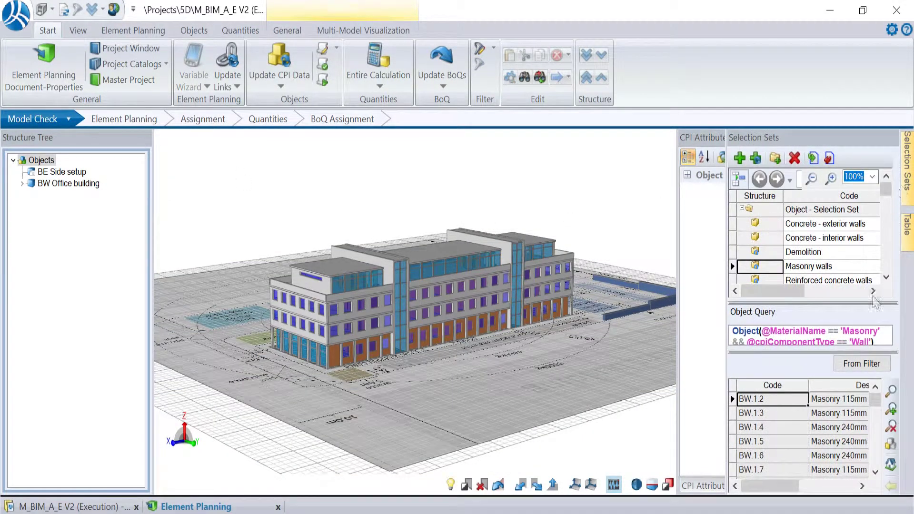
click(892, 399)
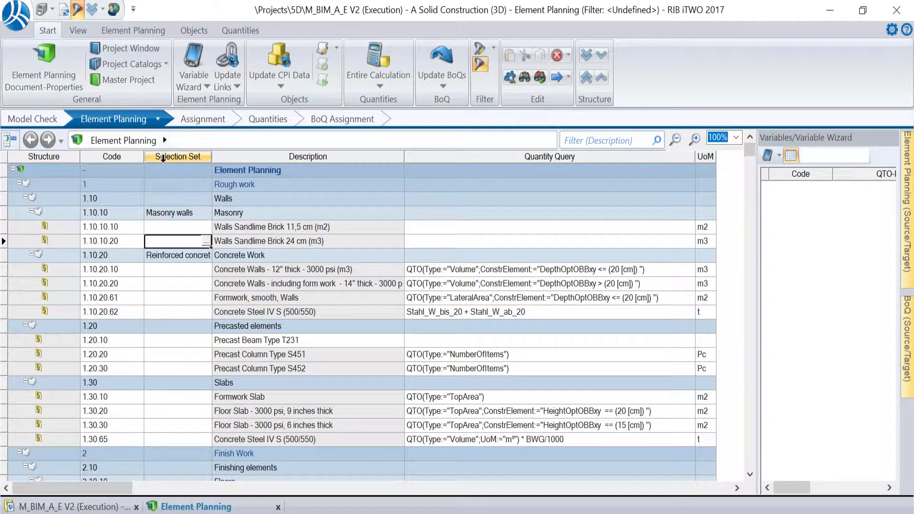
- Inspect the Masonry walls selection set linked to group 1.10.10
click(202, 213)
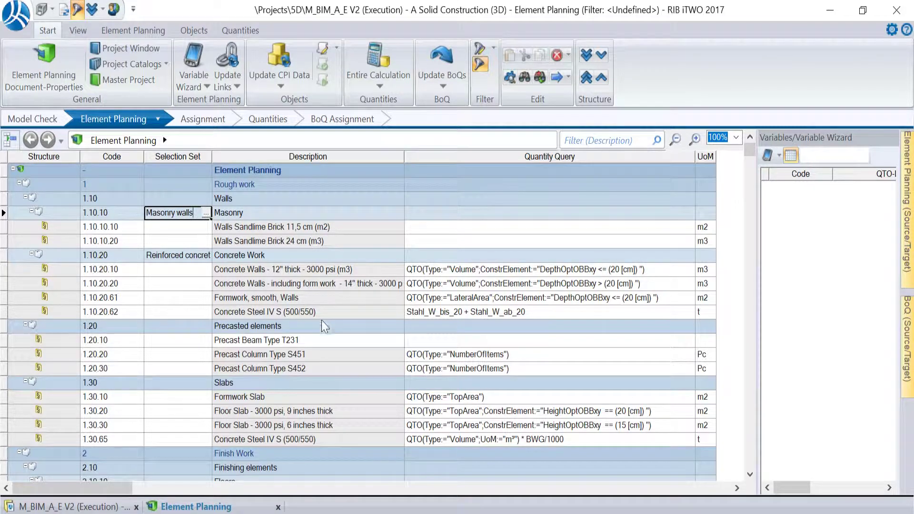
scroll(310, 363, down, 1)
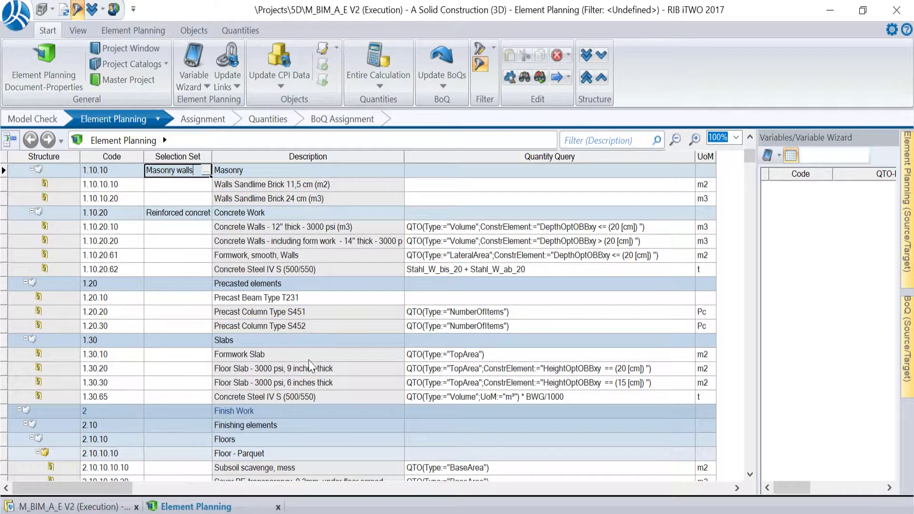
scroll(402, 300, up, 1)
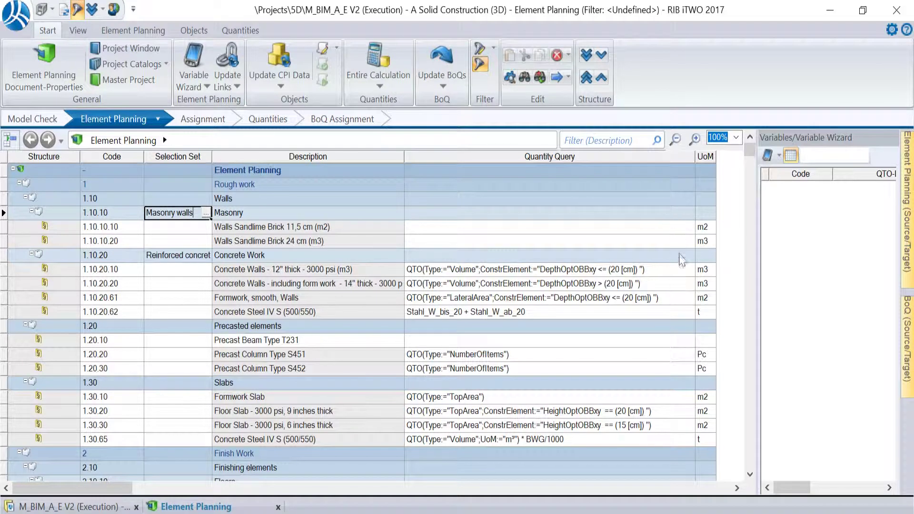
- Review the concrete wall, formwork LateralArea, steel and precast column NumberOfItems quantity queries
click(682, 269)
click(678, 284)
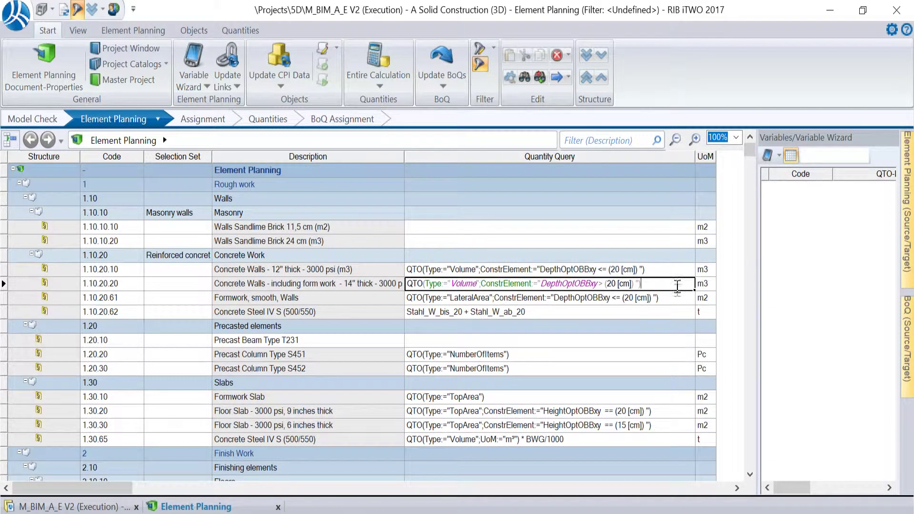
click(677, 299)
click(679, 315)
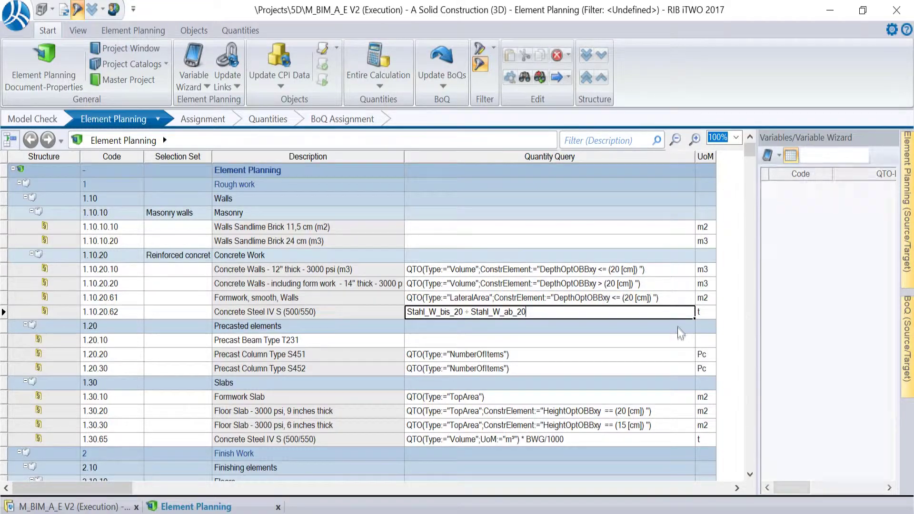
click(679, 355)
click(679, 369)
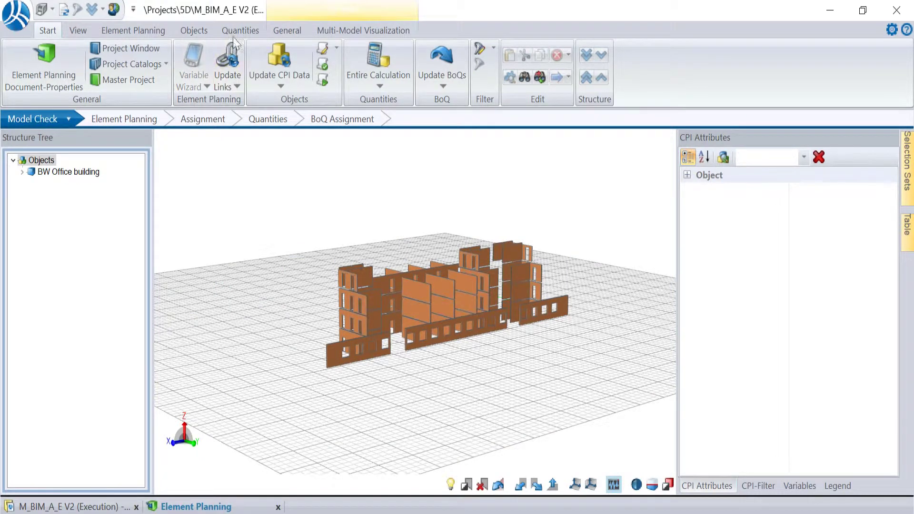
- Show all objects of the office building and site plan again, zooming in on the building
click(287, 32)
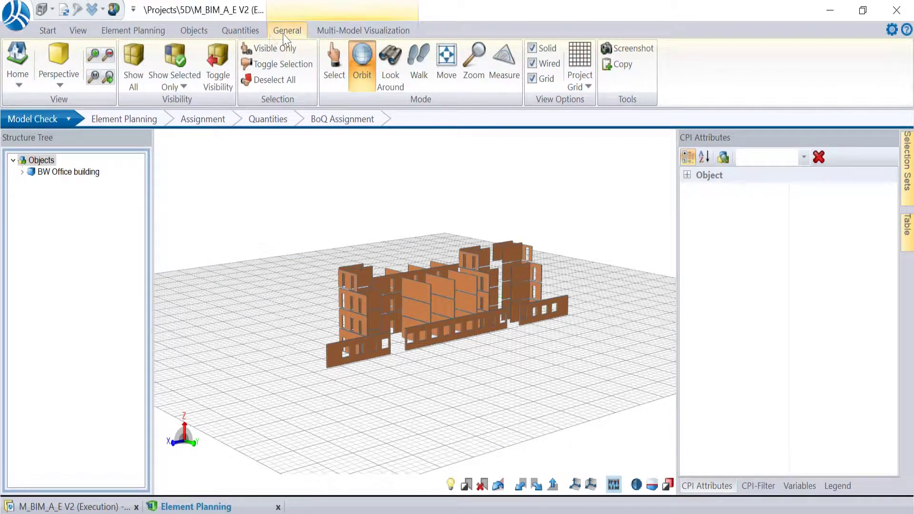
click(133, 72)
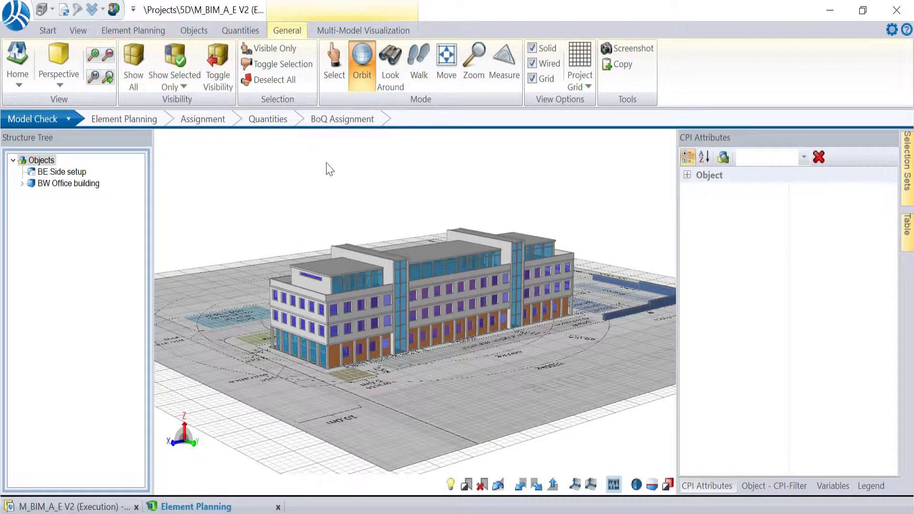
scroll(433, 278, up, 5)
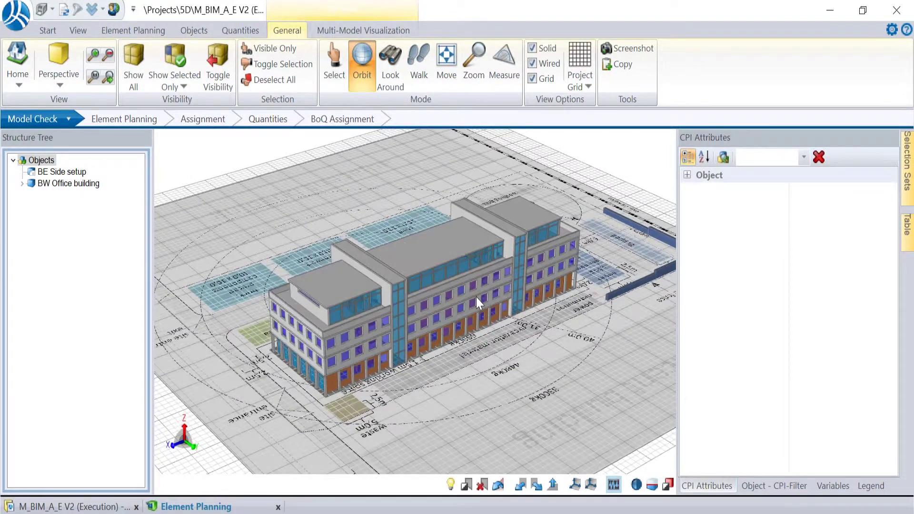
scroll(479, 302, up, 1)
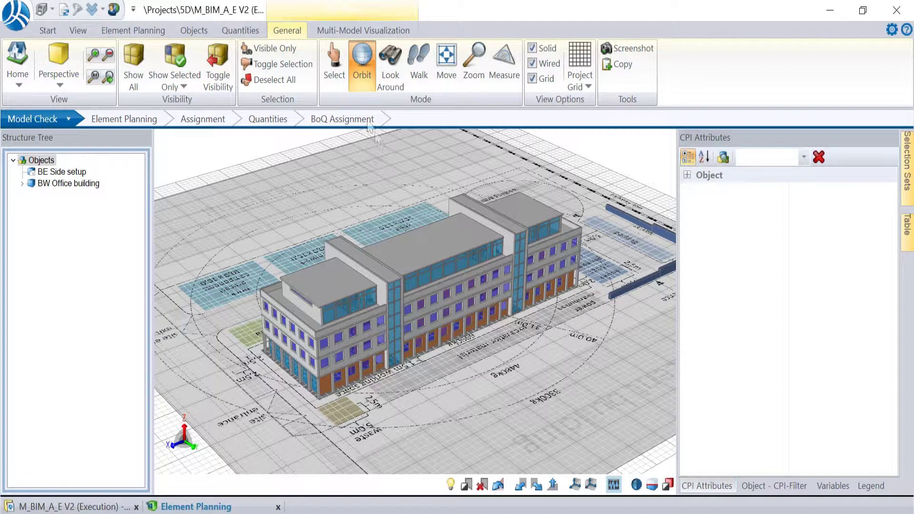
click(335, 62)
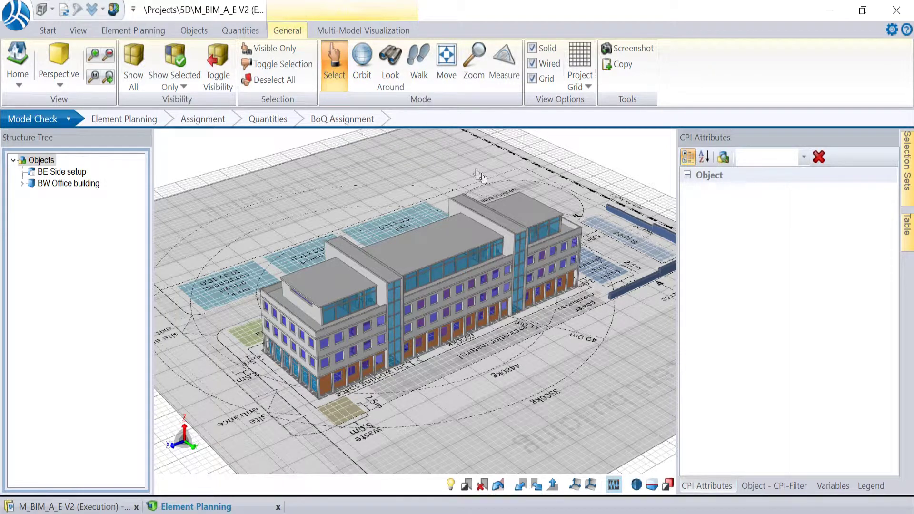
click(491, 278)
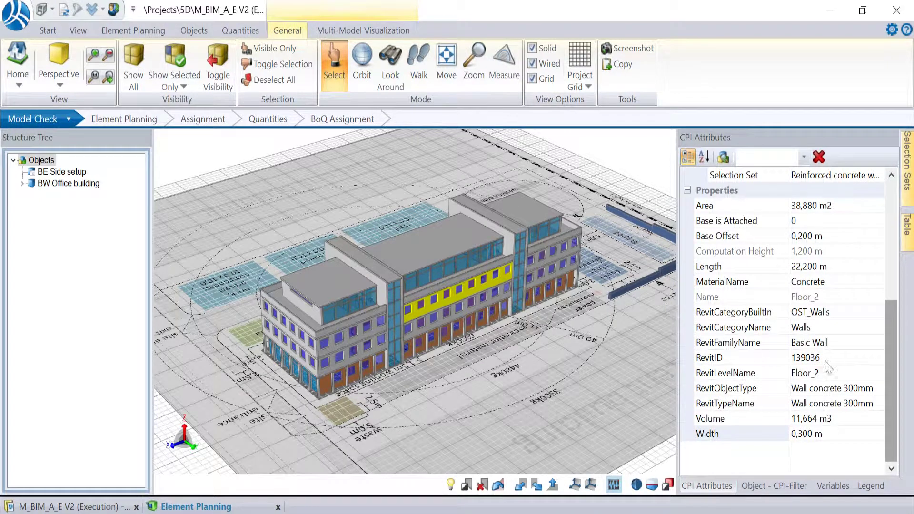
click(785, 420)
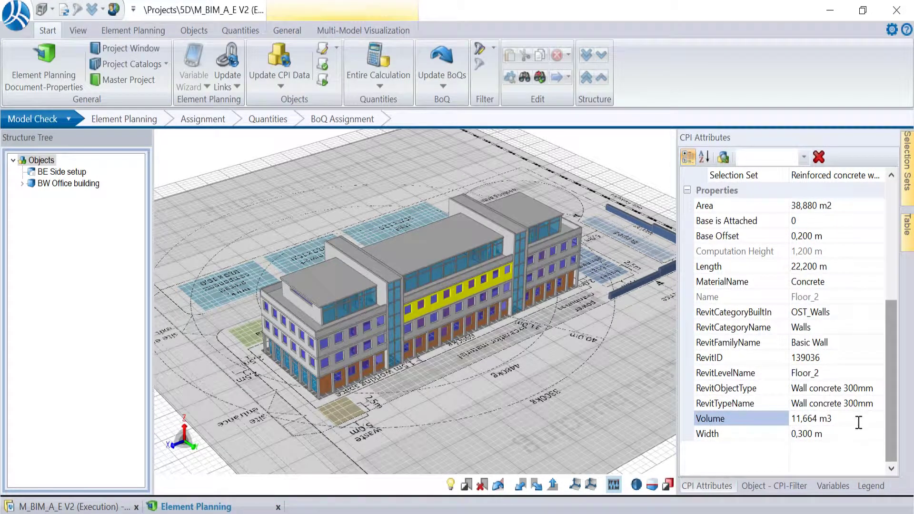
click(774, 435)
click(765, 271)
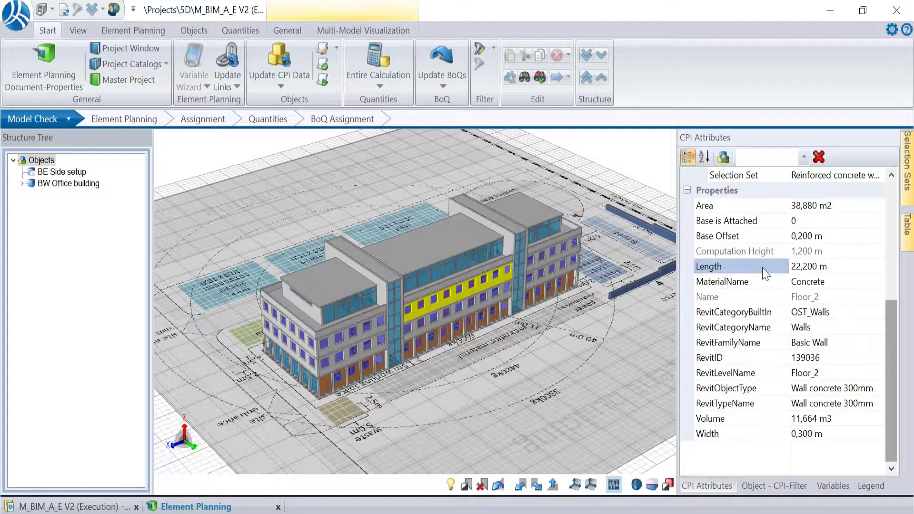
click(757, 208)
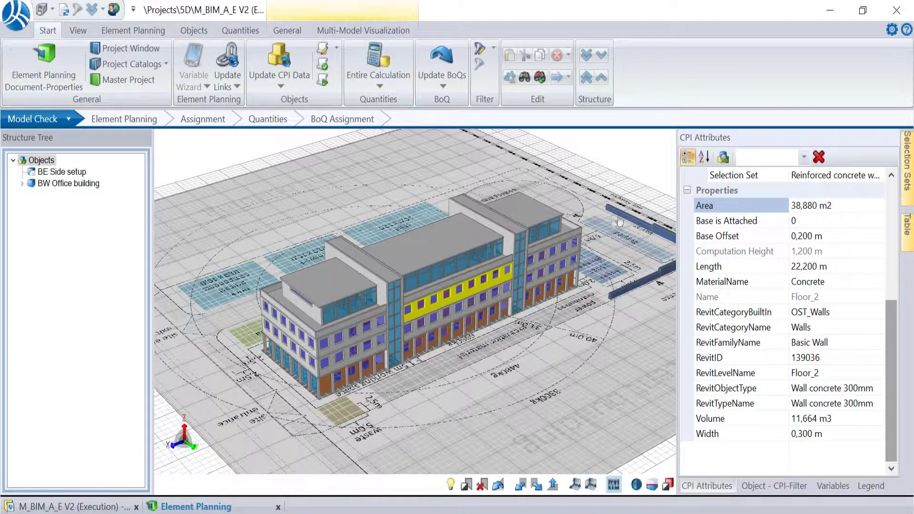
click(412, 257)
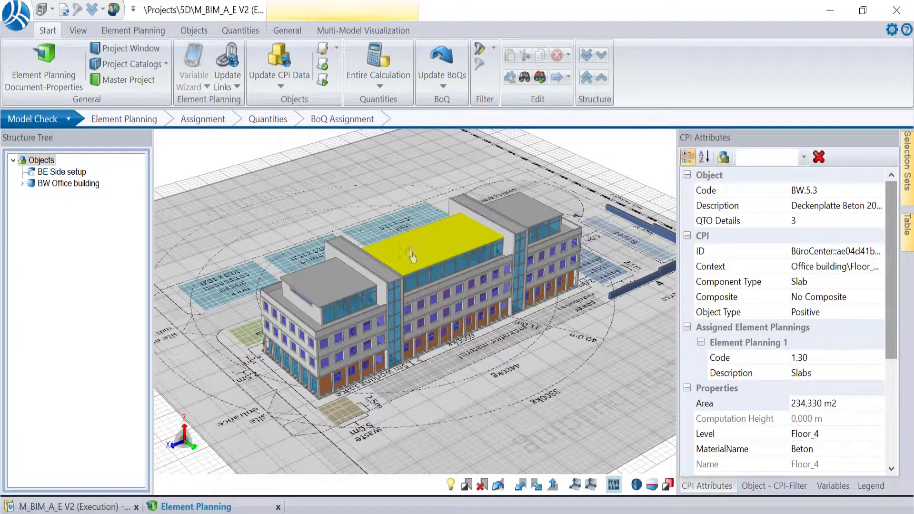
click(283, 32)
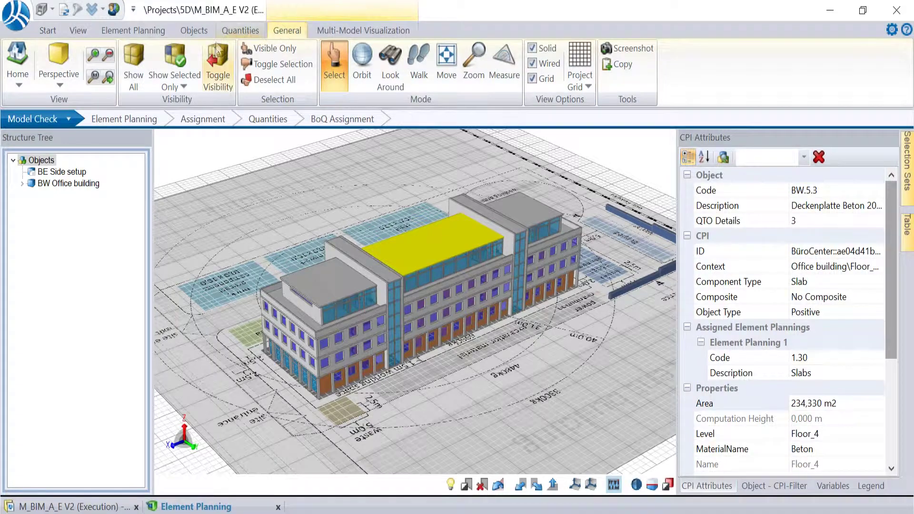
click(174, 57)
click(361, 76)
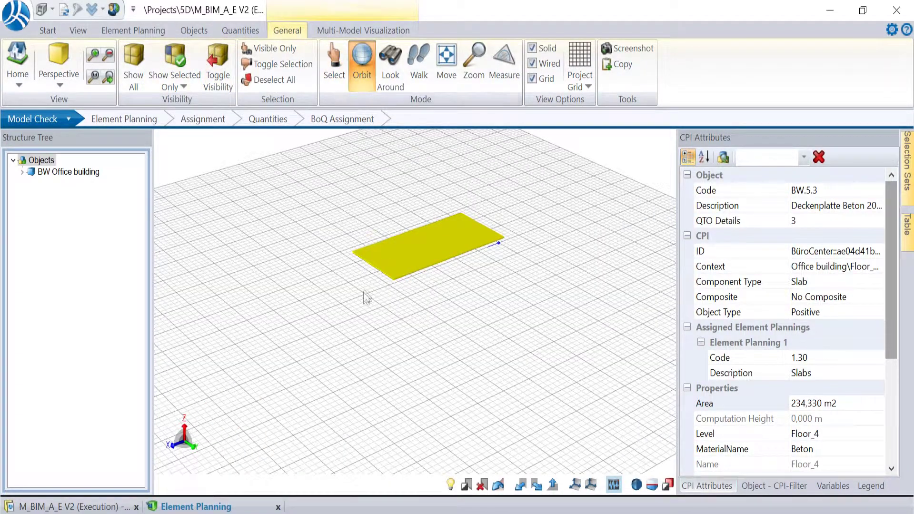
mouse_move(366, 293)
mouse_down()
mouse_move(378, 282)
mouse_move(366, 291)
mouse_move(307, 285)
mouse_move(349, 291)
mouse_up()
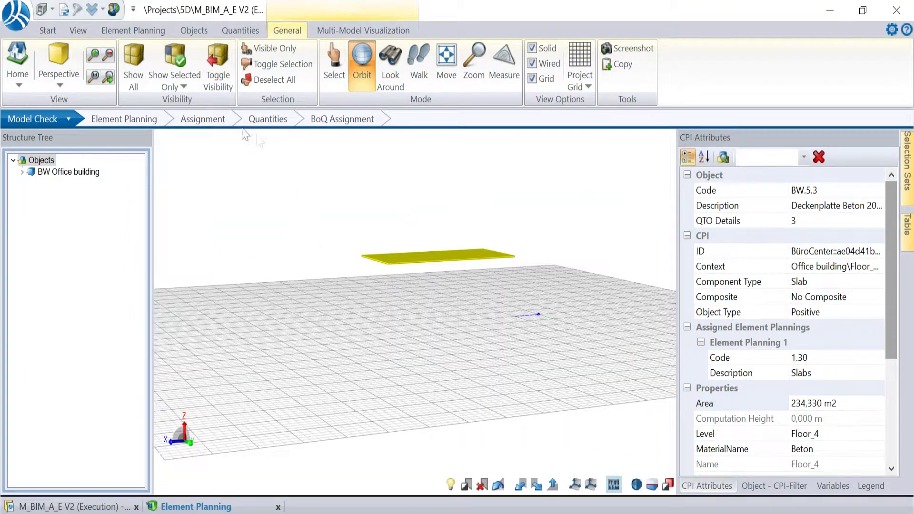
click(143, 57)
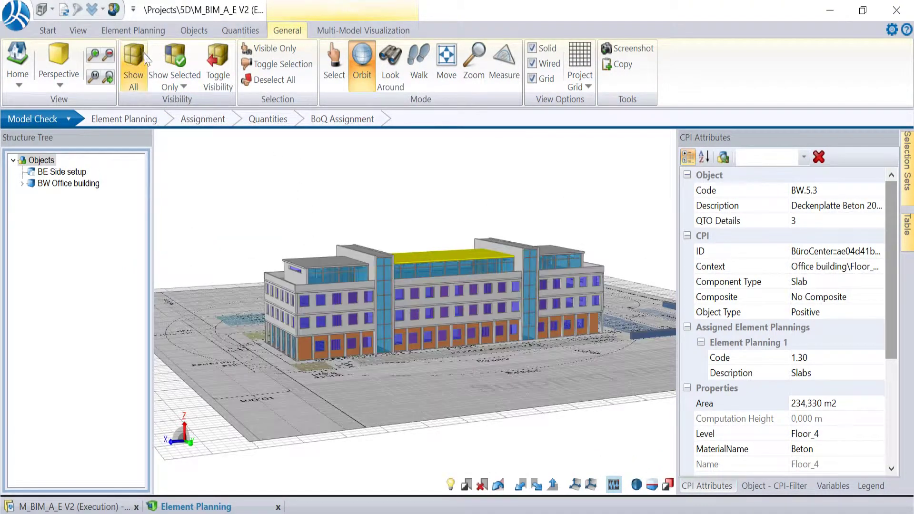
click(334, 61)
click(430, 197)
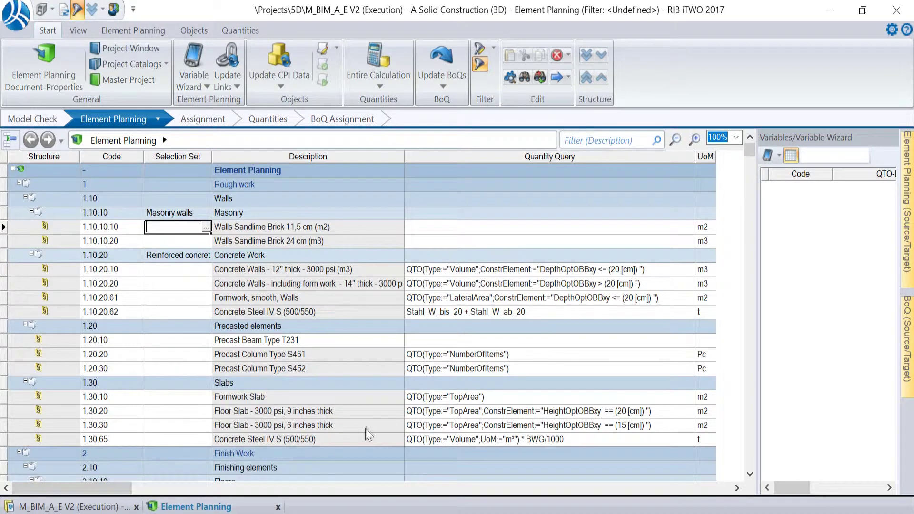
- Put the 1.10.10.10 Walls Sandlime Brick 11,5 cm quantity query in edit mode and start typing q
click(590, 229)
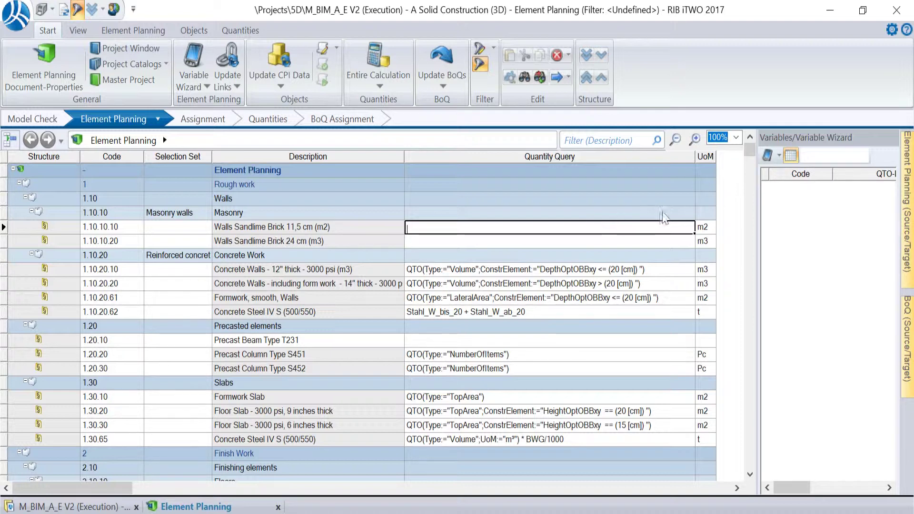
click(715, 227)
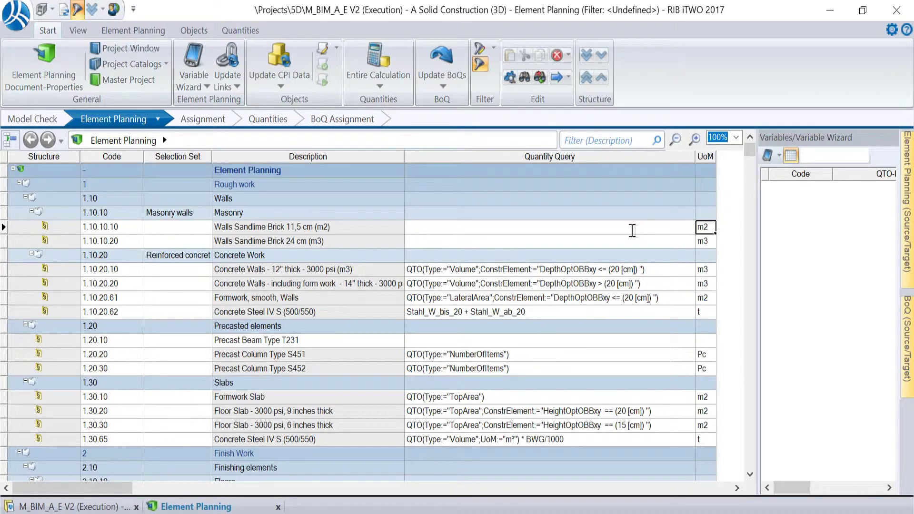
click(422, 227)
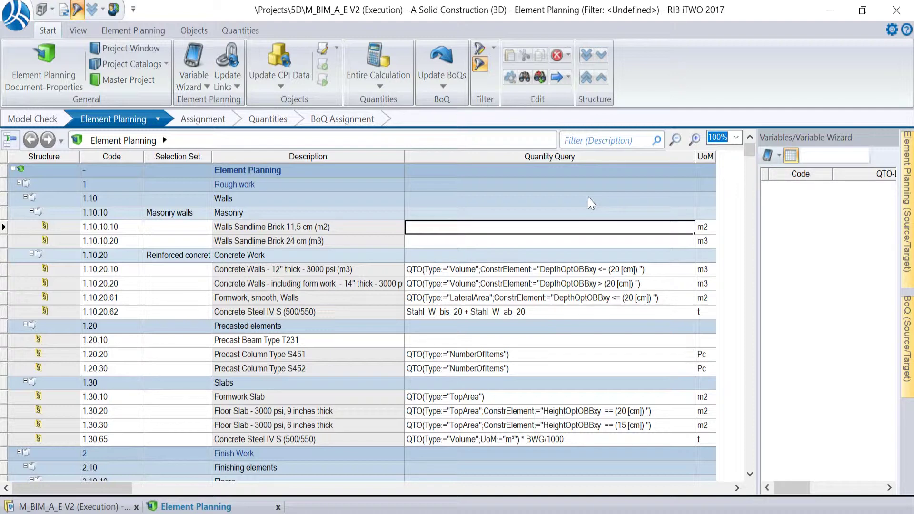
text(q)
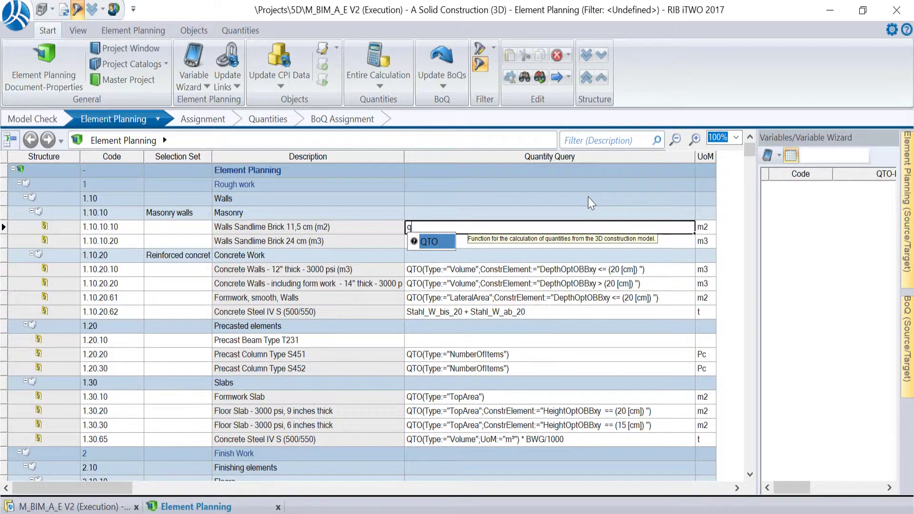
text(()
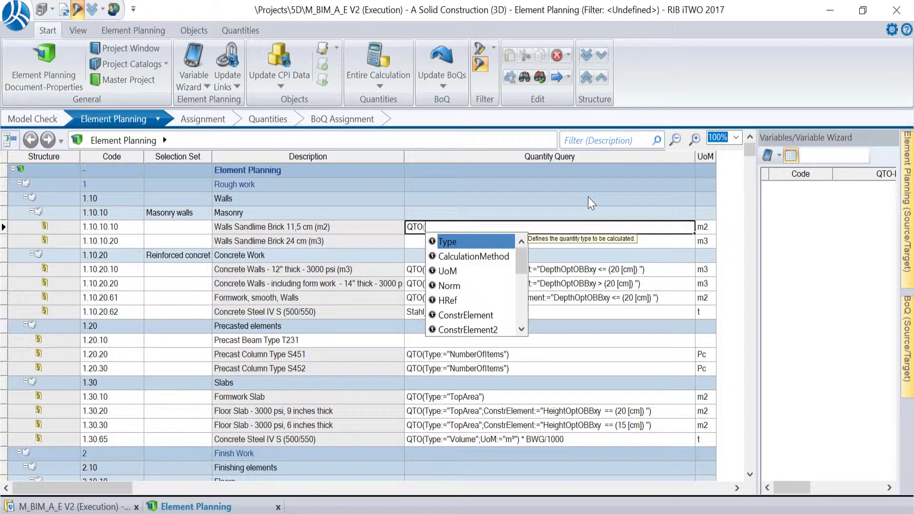
- Insert QTO with its Type parameter so the brick wall query reads QTO(Type:=
key(Down)
key(Down)
key(Down)
key(Down)
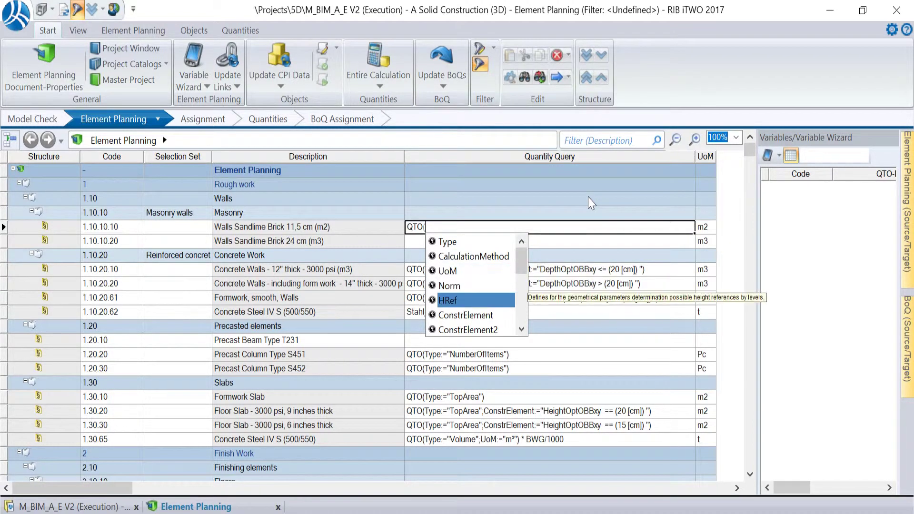
key(Up)
key(Up)
key(Up)
key(Up)
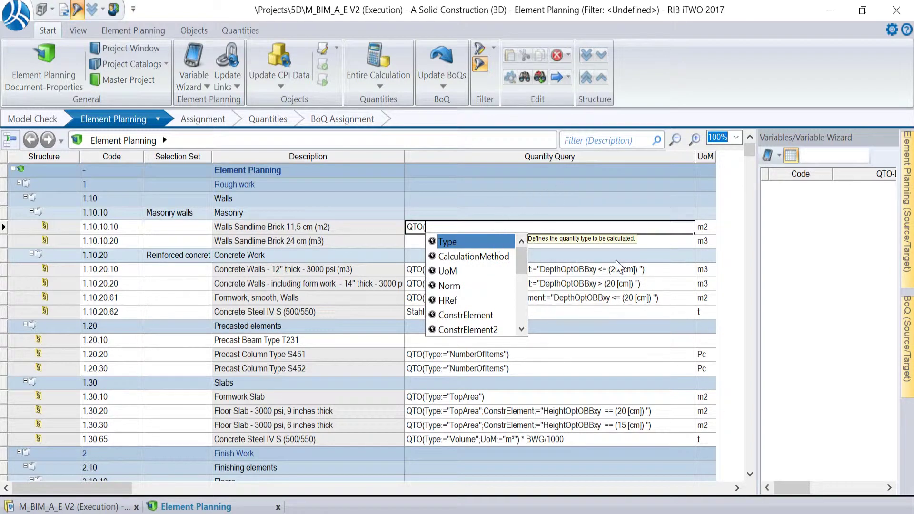
text(t)
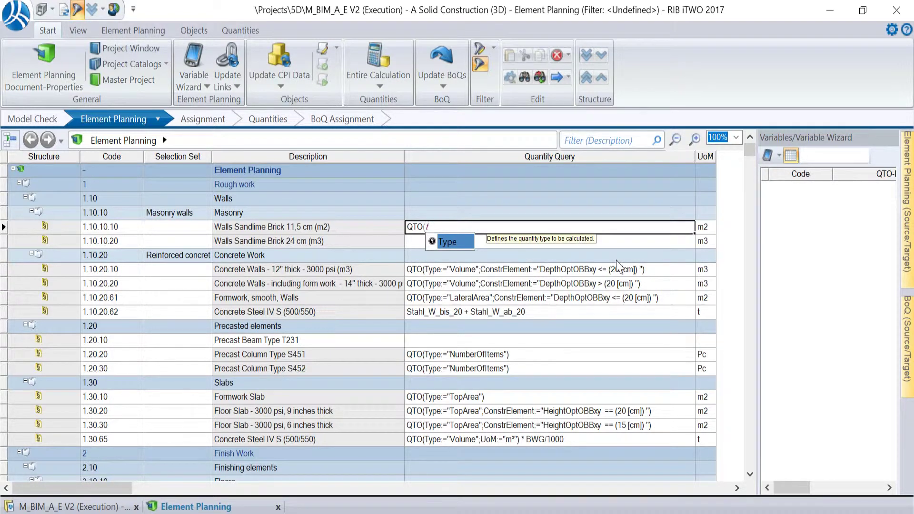
key(Return)
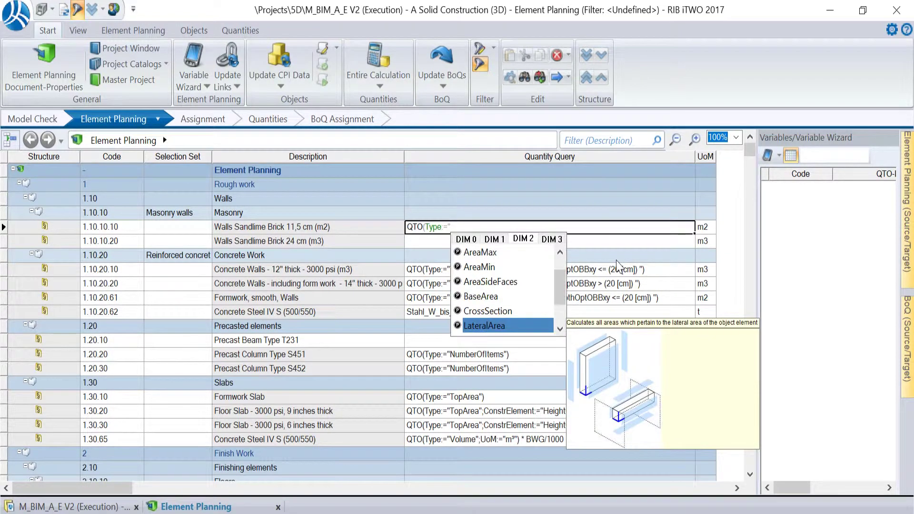
- Pick AreaMax from the value list, giving QTO(Type:="AreaMax", then begin the next parameter with ;c
key(Up)
key(Up)
key(Up)
key(Up)
key(Up)
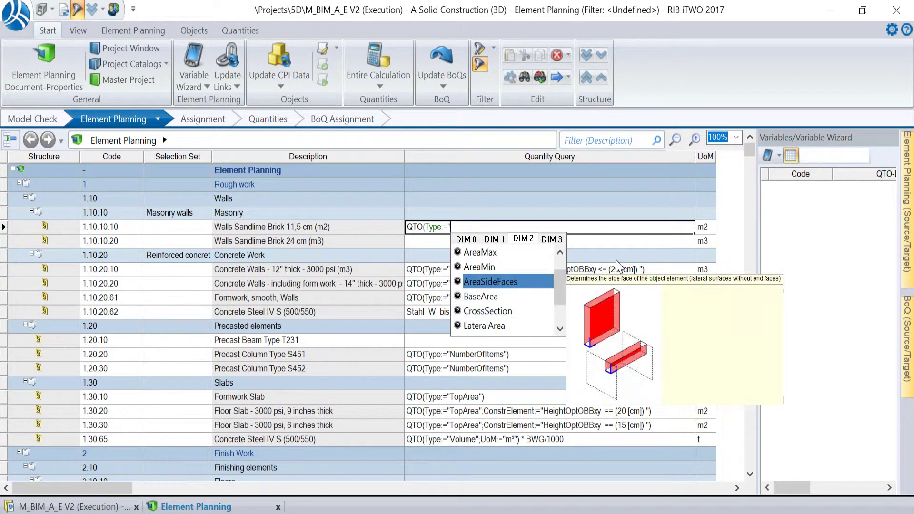
key(Return)
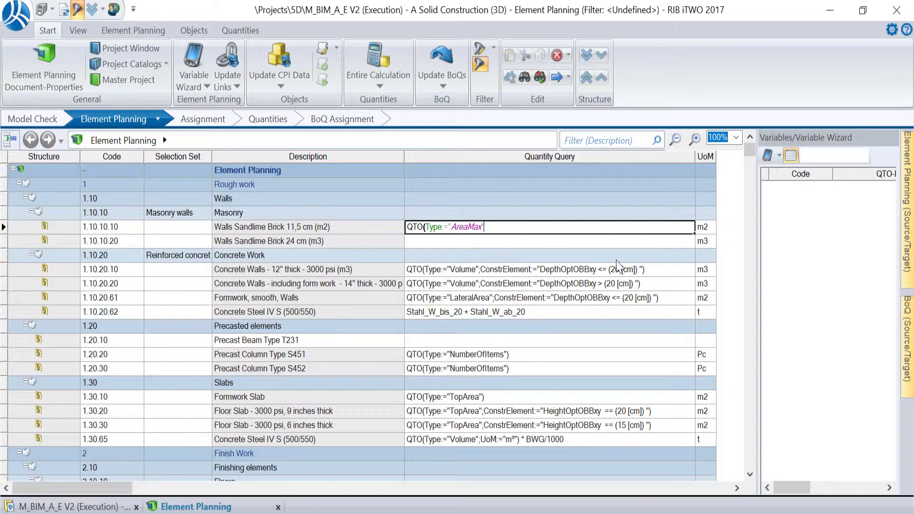
text(;)
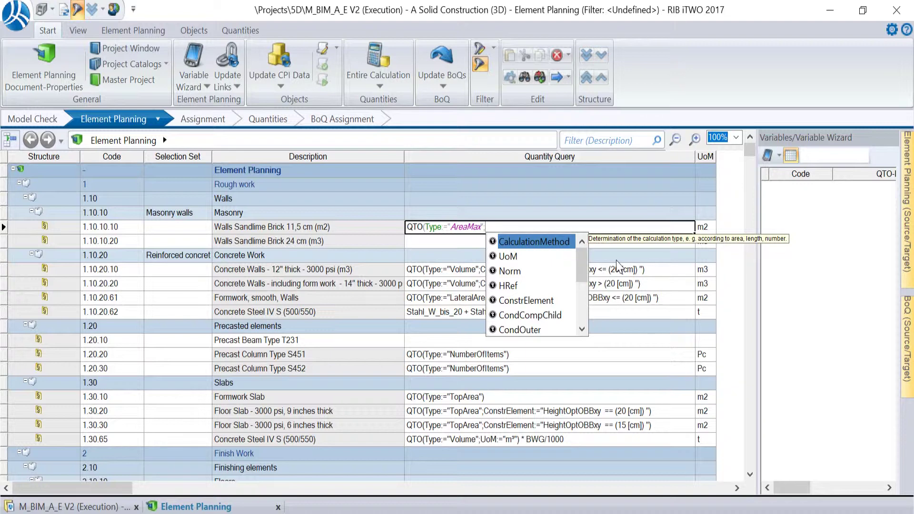
text(c)
- Add a ConstrElement condition DepthOptOBBxy == 11.5 to the brick wall query
key(Down)
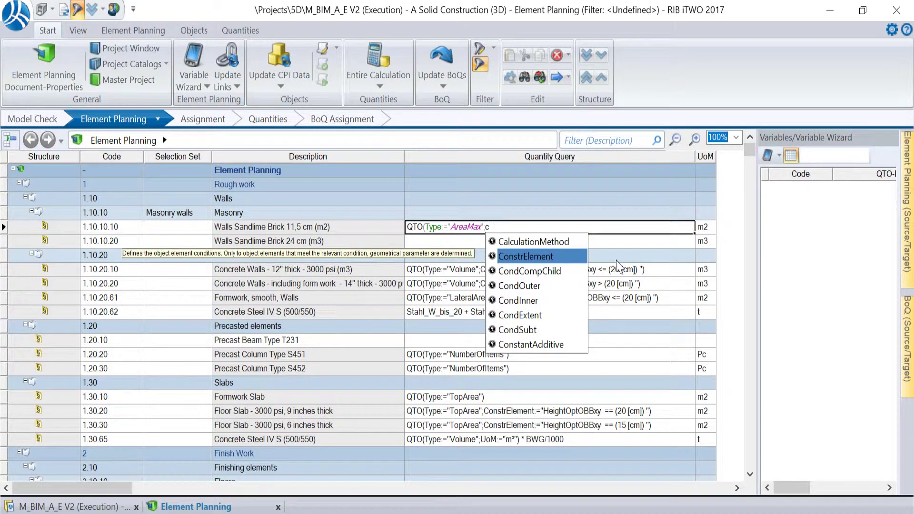
key(Return)
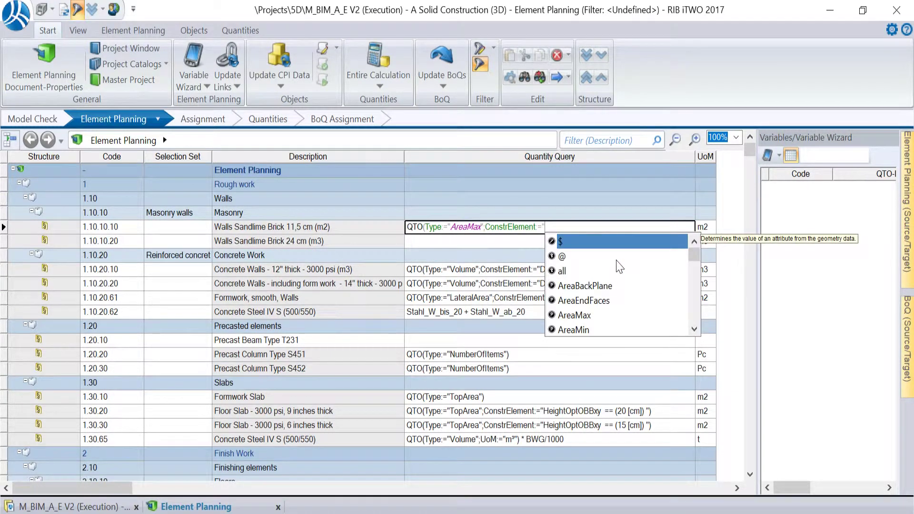
text(d)
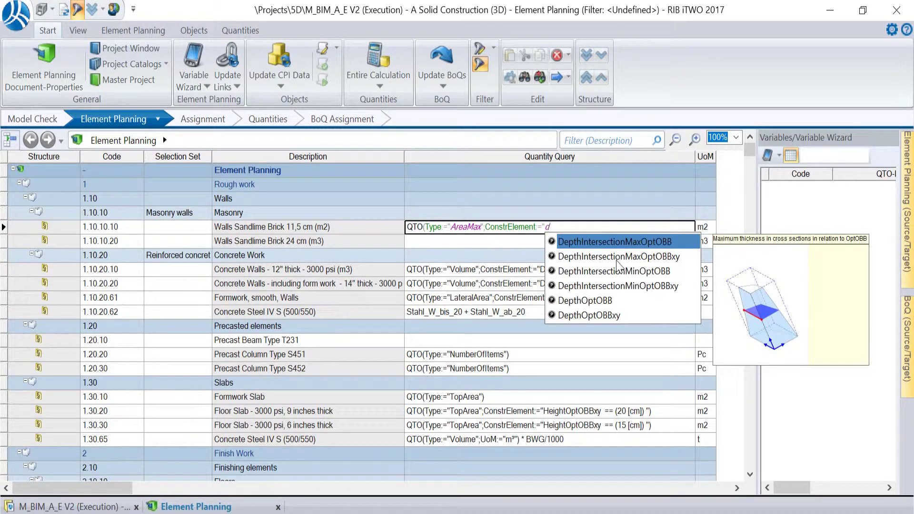
key(Down)
key(Down)
key(Down)
key(Down)
key(Down)
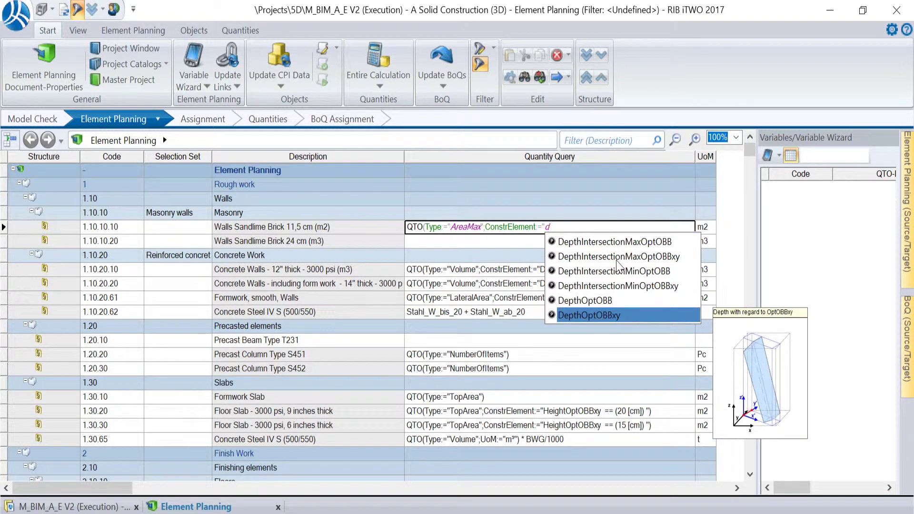
key(Return)
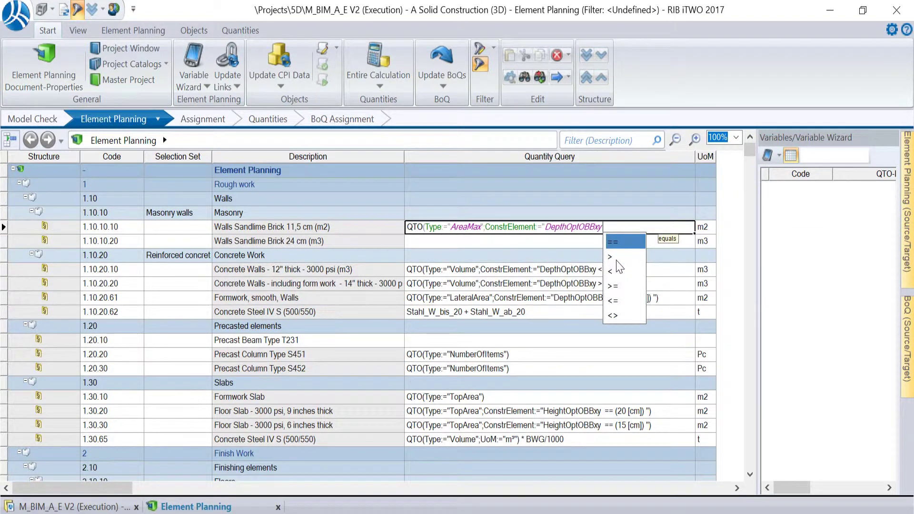
key(Return)
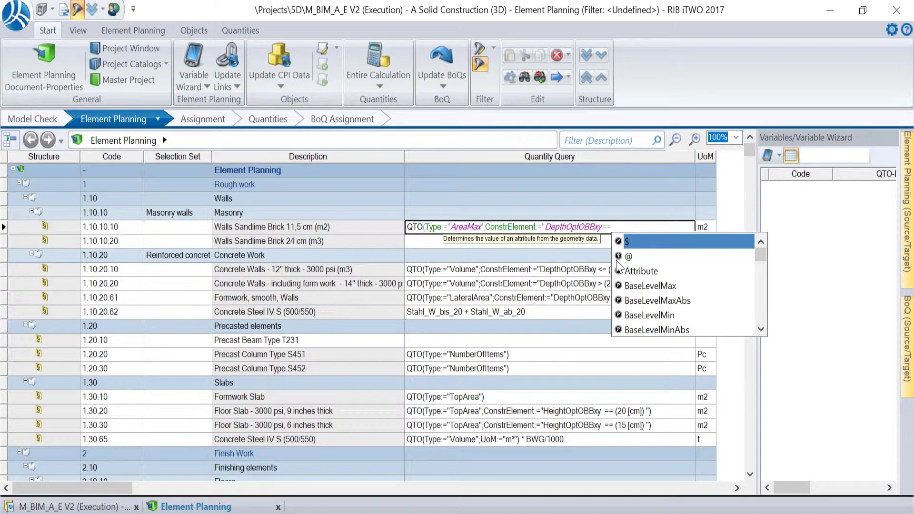
text(()
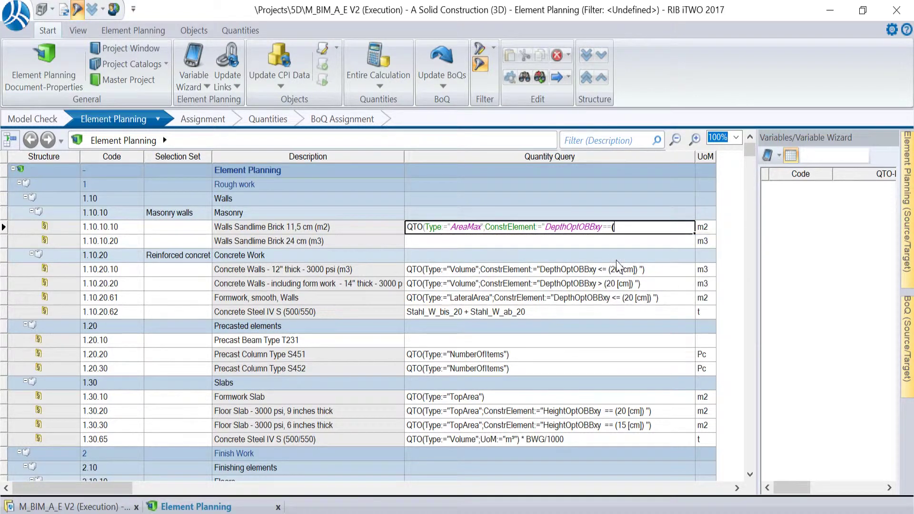
text(11.5)
- Set the depth unit to cm, remove the extra 'and', close the formula and commit it
key(Up)
key(Up)
key(Up)
key(Up)
key(Up)
key(Up)
key(Up)
key(Up)
key(Up)
key(Up)
key(Up)
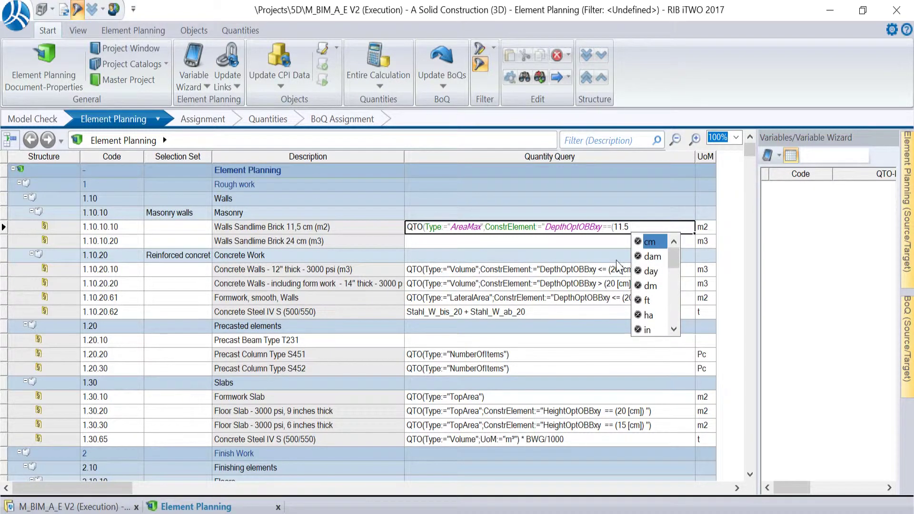
key(Return)
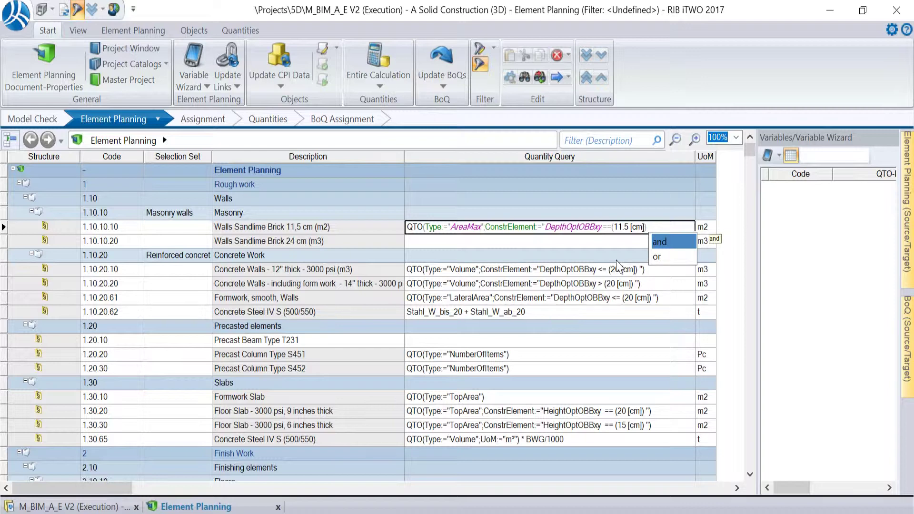
key(Return)
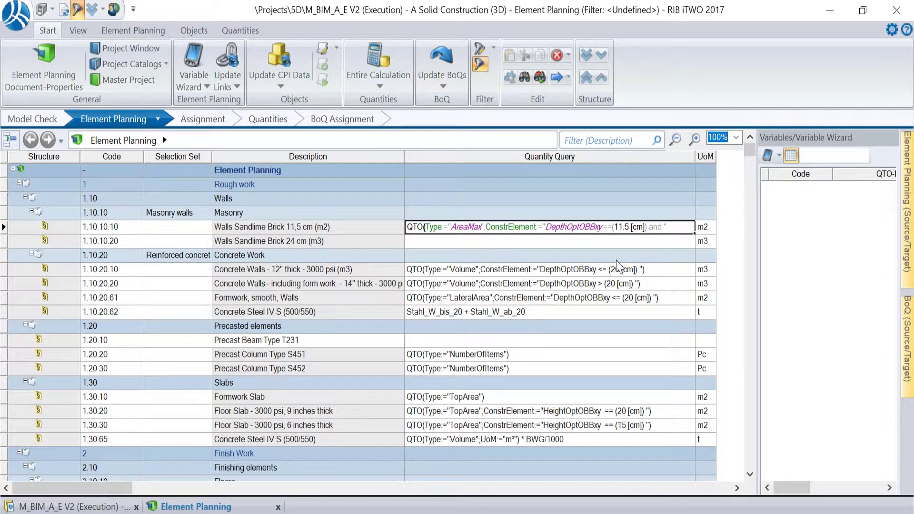
key(BackSpace)
key(BackSpace)
key(BackSpace)
key(BackSpace)
key(BackSpace)
text("))
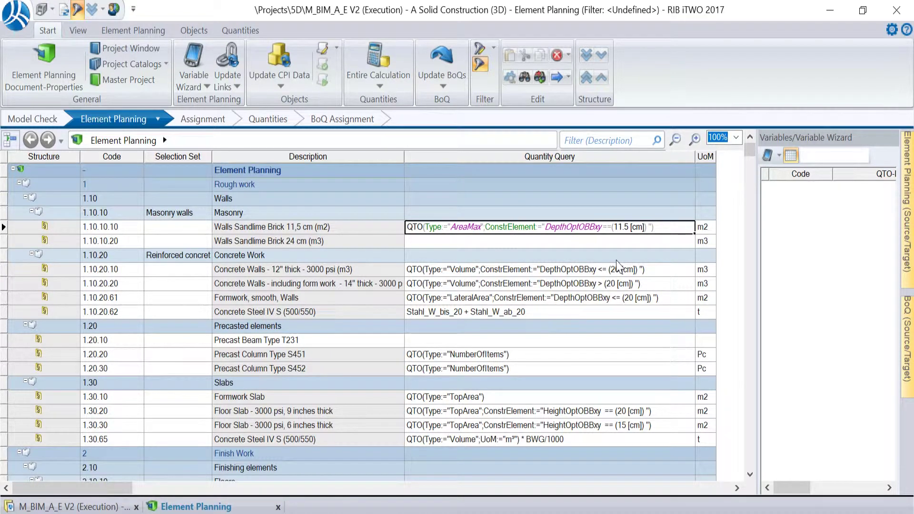
key(Tab)
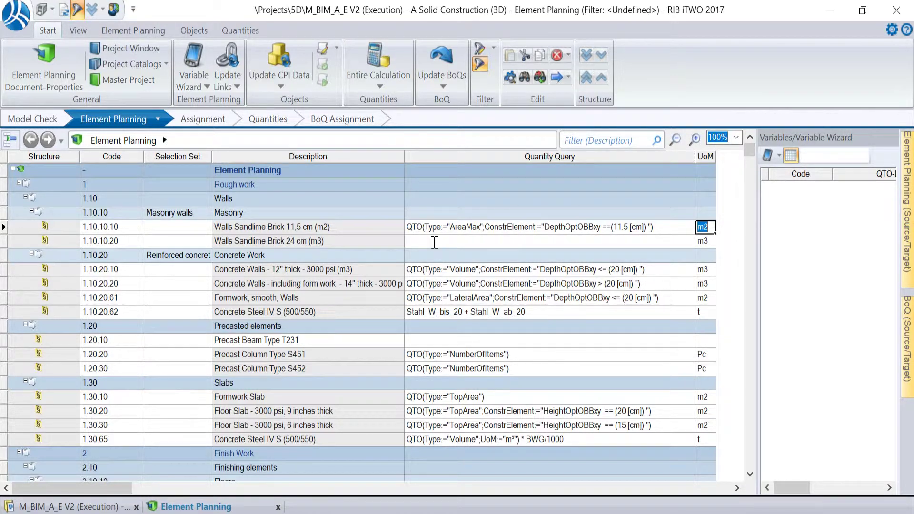
- Move to the 1.10.20.10 12" concrete wall query and clear its contents
key(Down)
key(Down)
key(Down)
key(Left)
key(BackSpace)
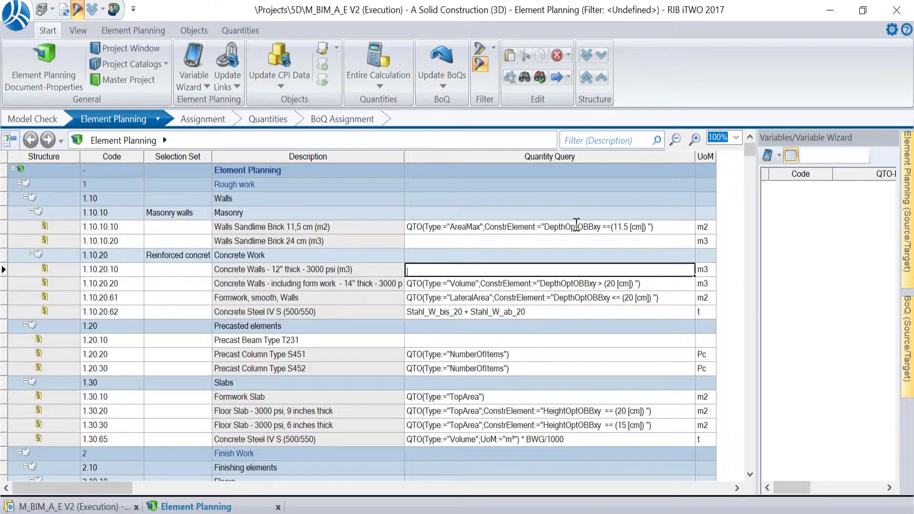
- Start the 1.10.20.10 query as QTO(Type:="Volume" with a ConstrElement parameter
text(QTO()
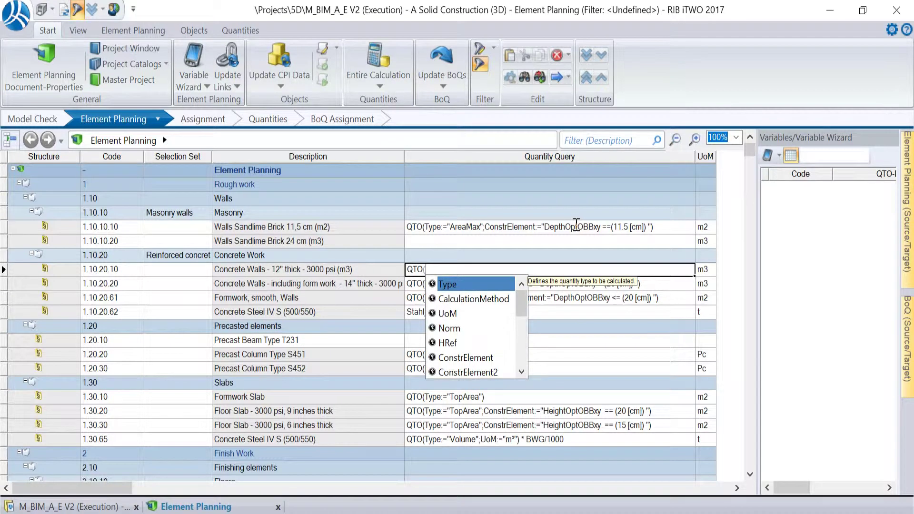
key(Return)
key(Return)
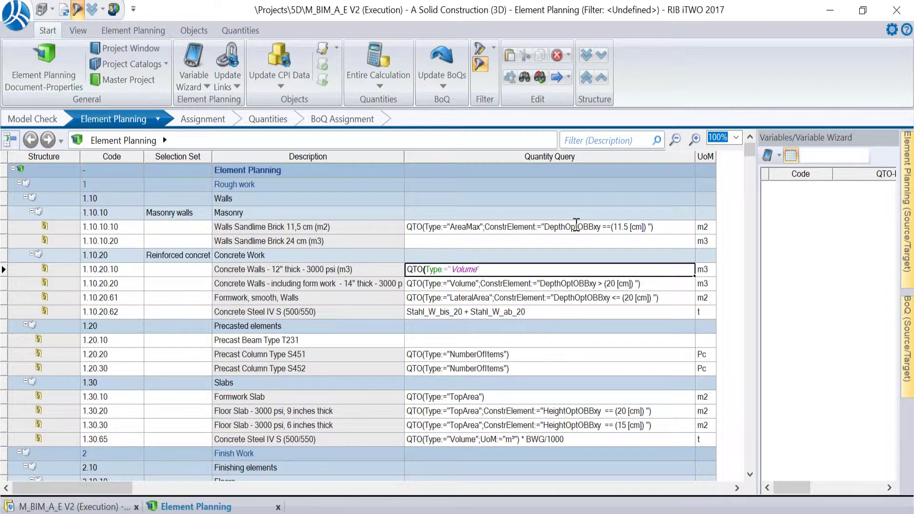
text(;)
key(Down)
key(Down)
key(Down)
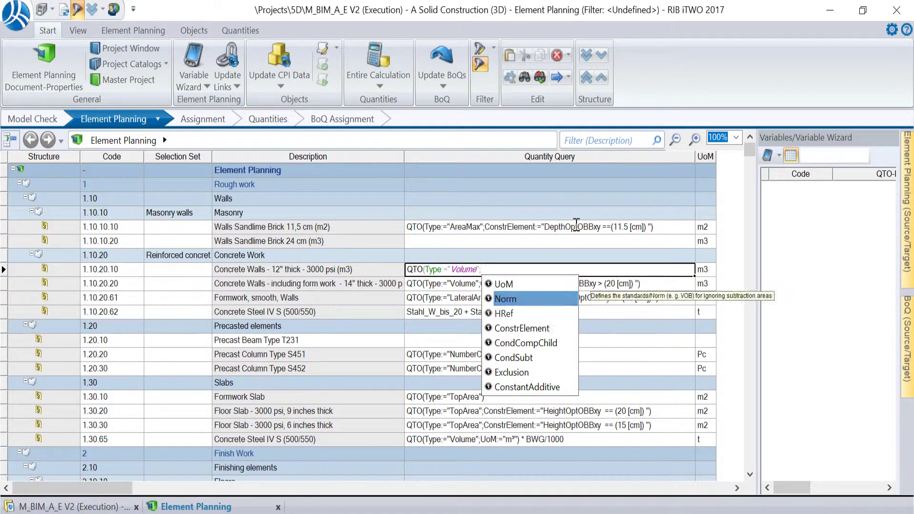
key(Return)
- Restrict the Volume query to DepthOptOBBxy <= (20 [cm]) and commit it
text(Depth)
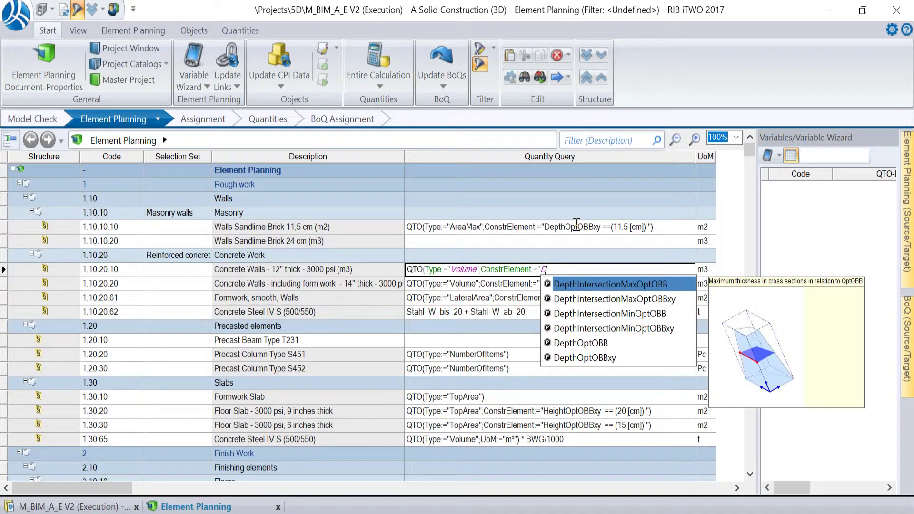
key(Down)
key(Down)
key(Down)
key(Down)
key(Return)
key(Down)
key(Down)
key(Return)
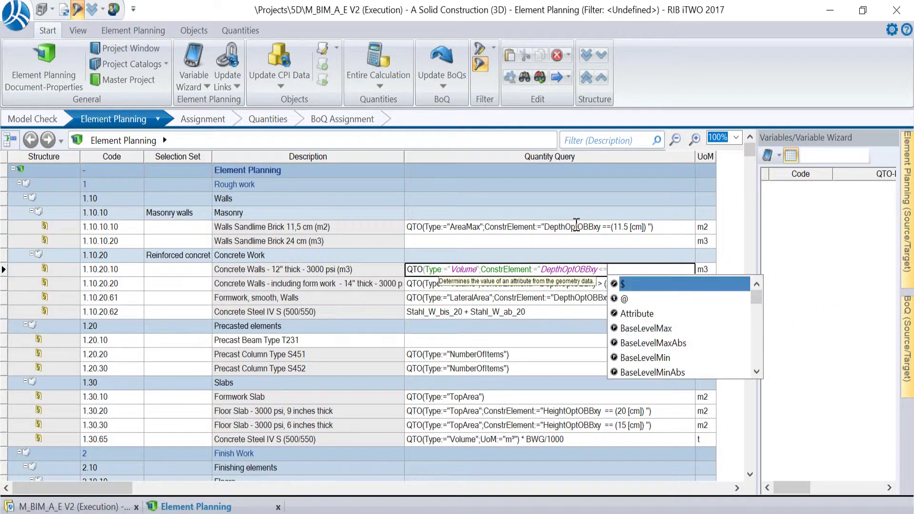
text((20)
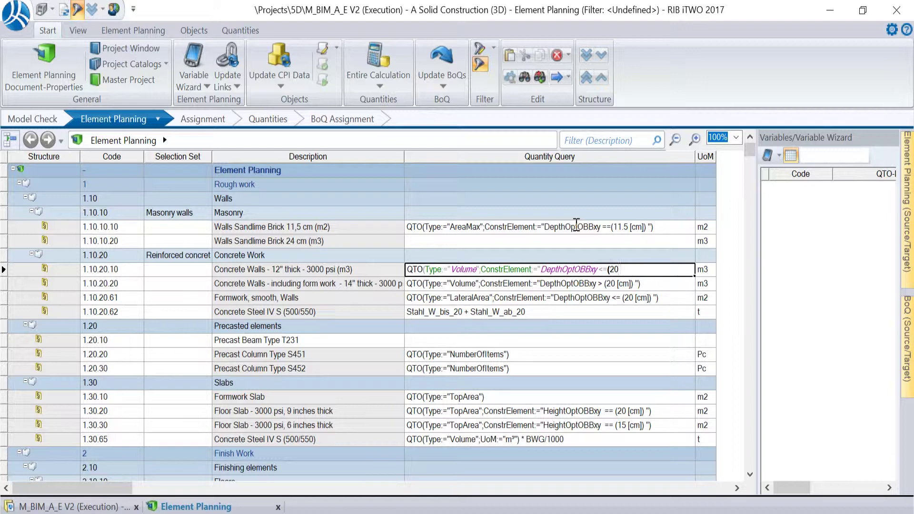
key(Up)
key(Up)
key(Up)
key(Up)
key(Up)
key(Up)
key(Up)
key(Up)
key(Return)
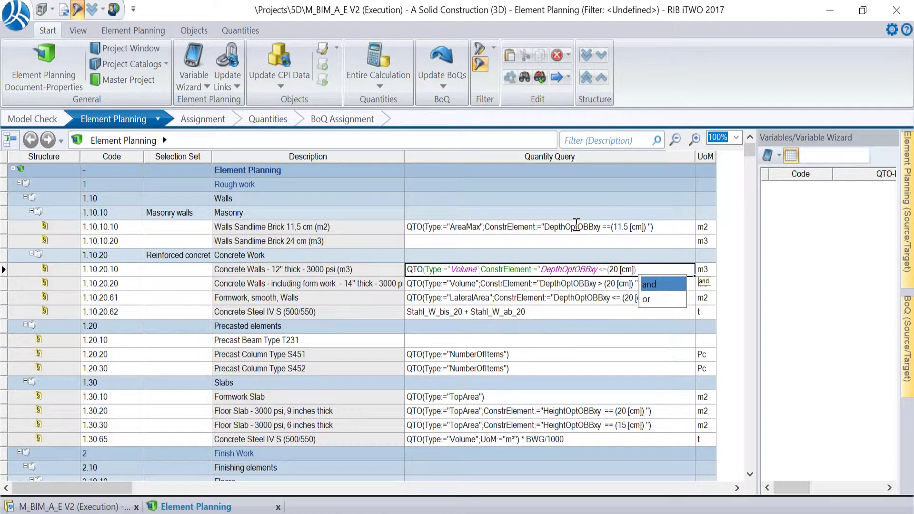
key(Escape)
key(Escape)
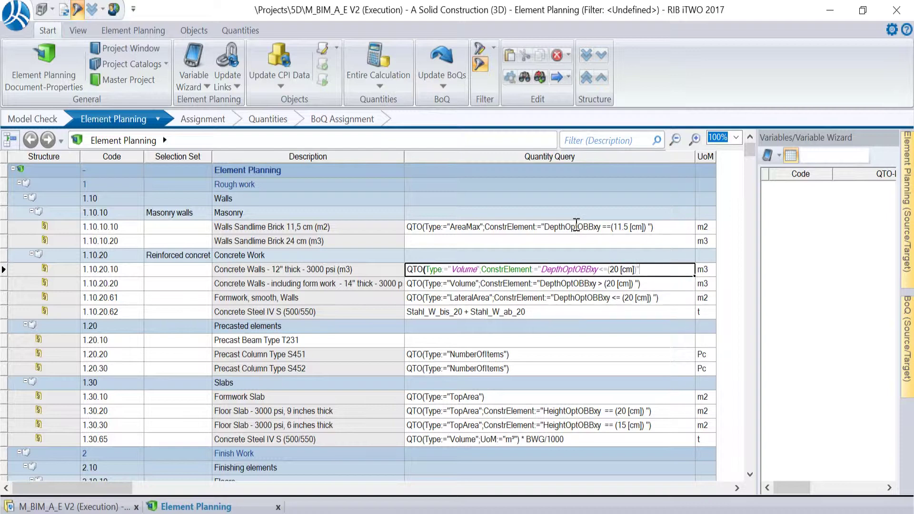
key(Tab)
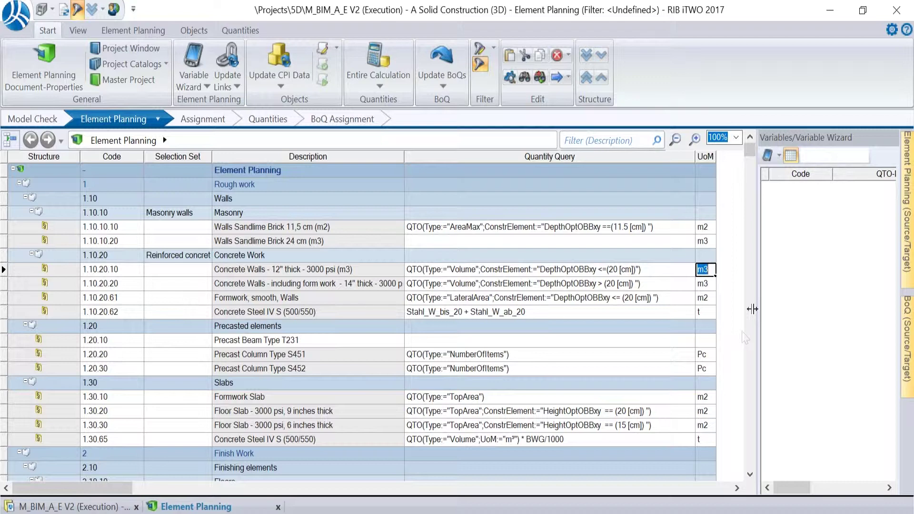
- Give 1.20.10 Precast Beam Type T231 unit Pc and the query QTO(Type:="NumberOfItems")
click(706, 340)
text(Pc)
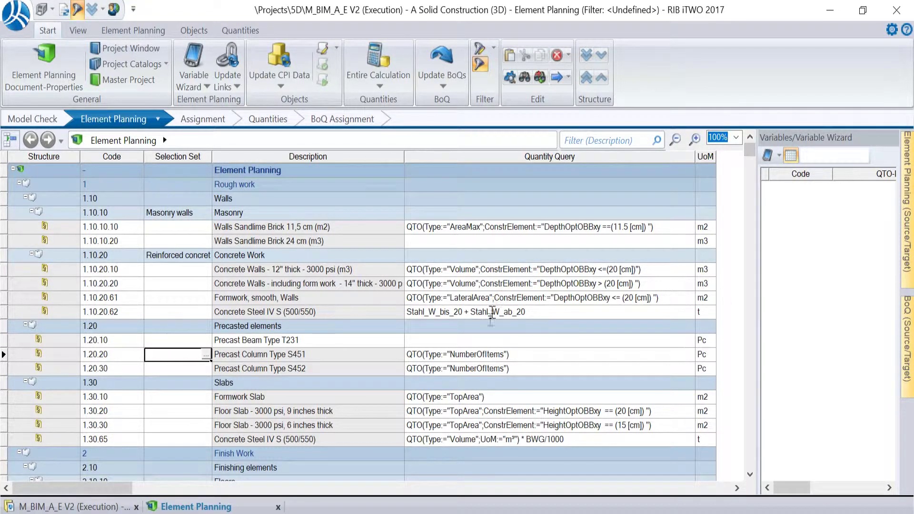
click(486, 340)
text(QTO(Type:=")
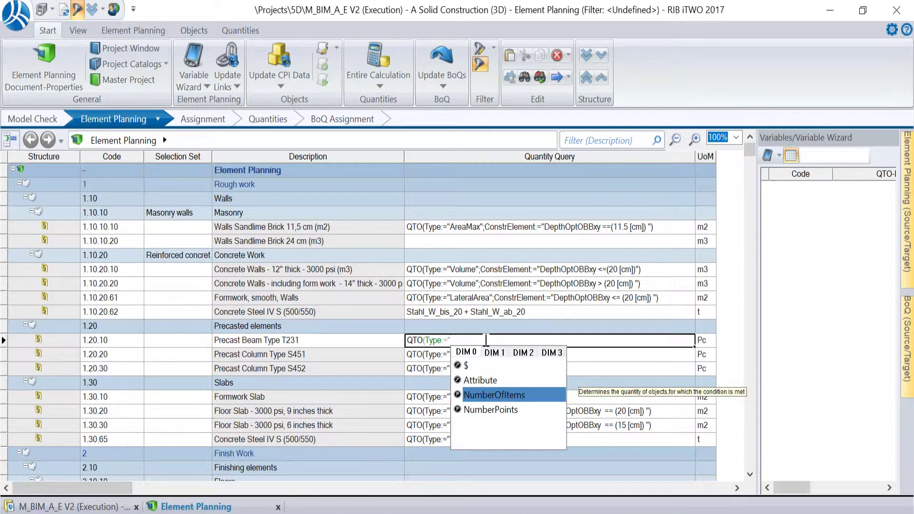
key(Return)
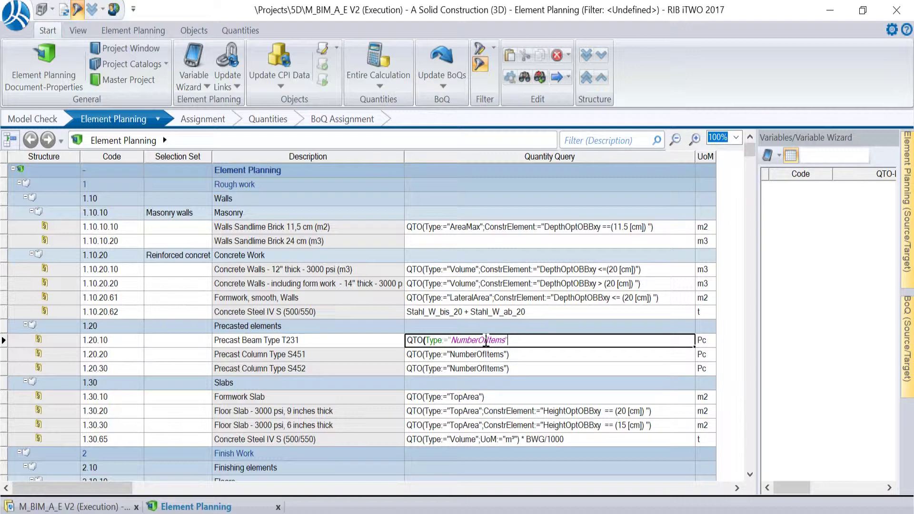
text())
key(Tab)
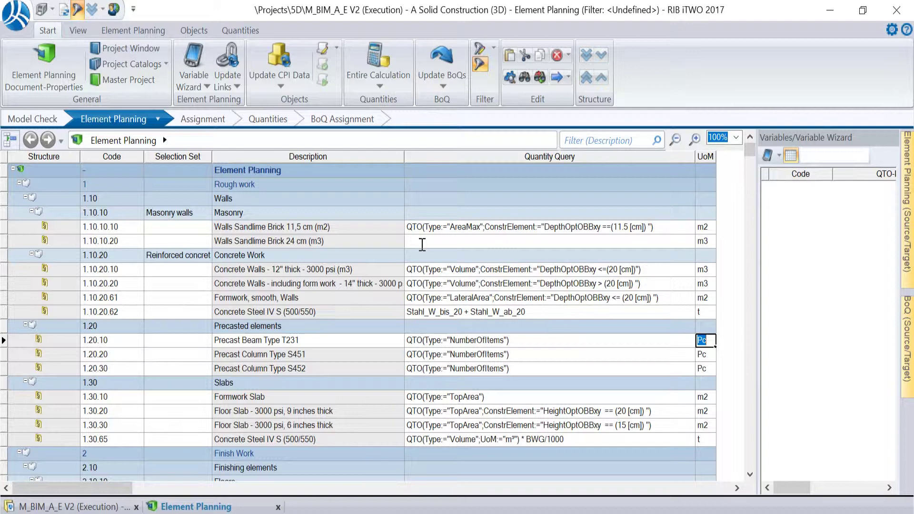
- Clear the 1.10.10.10 query arguments and set its quantity type to Attribute
click(670, 229)
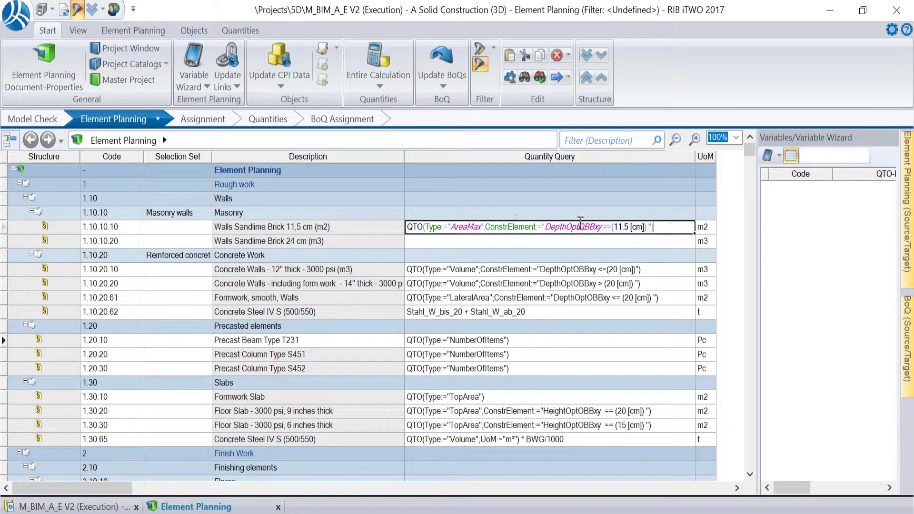
key(Delete)
text(()
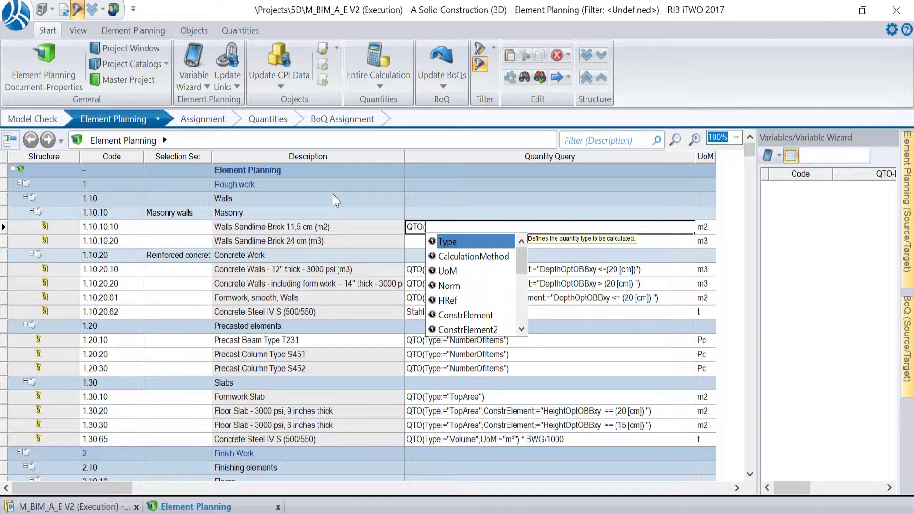
key(Return)
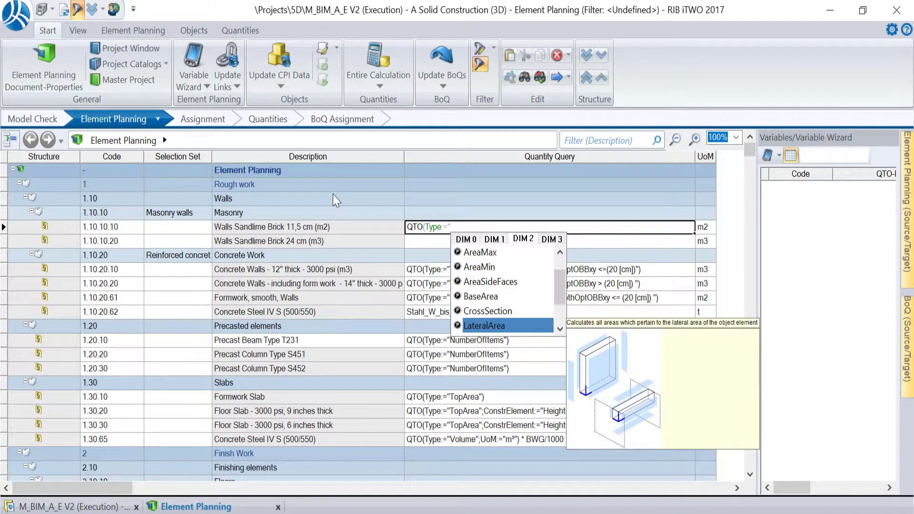
key(Right)
key(Right)
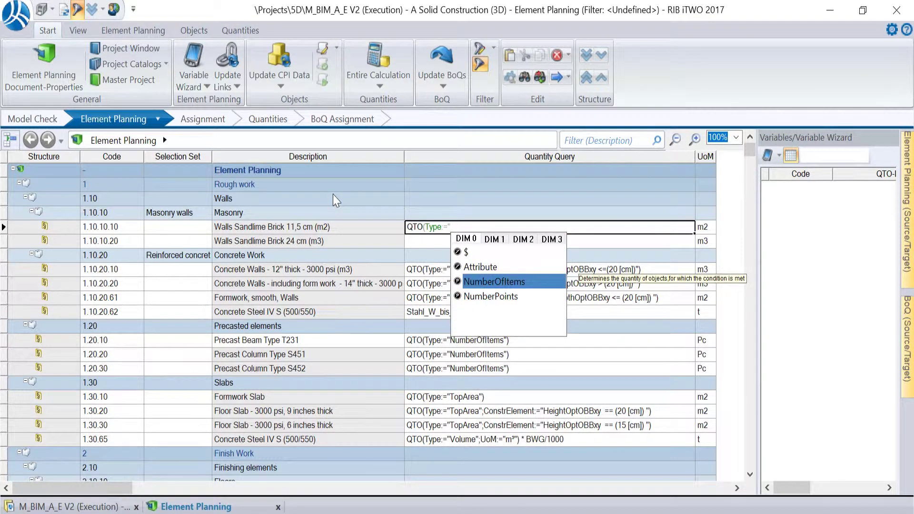
key(Up)
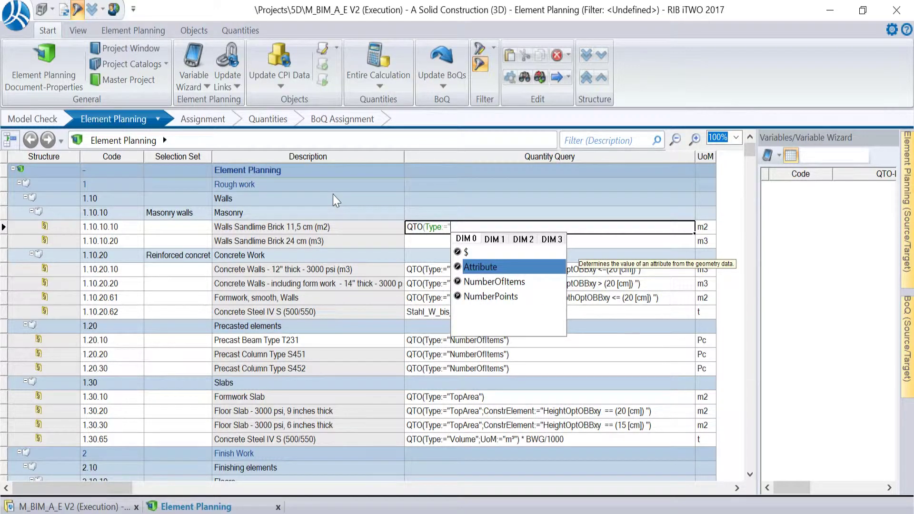
key(Return)
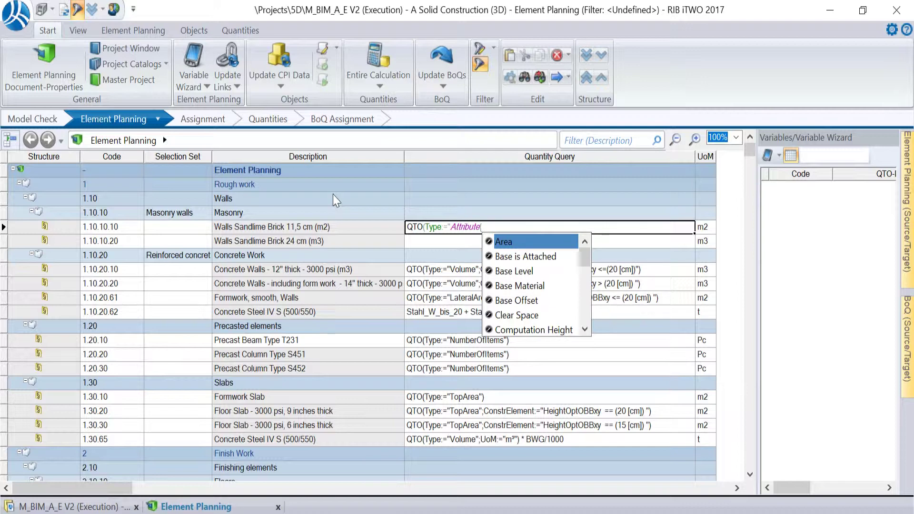
- Choose the Area attribute, completing QTO(Type:="Attribute{Area}"), and commit the query
key(Escape)
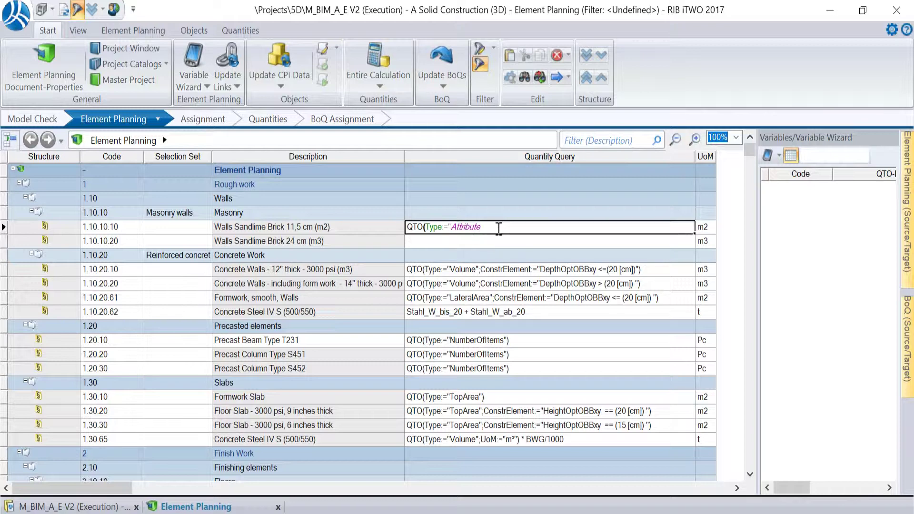
key(ctrl+space)
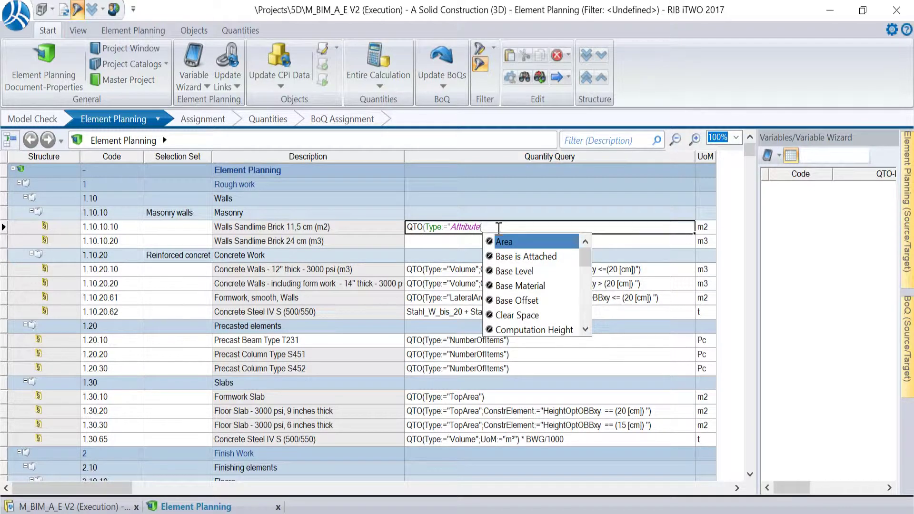
key(Down)
key(Down)
key(Down)
key(Down)
key(Down)
key(Down)
key(Down)
key(Up)
key(Up)
key(Up)
key(Up)
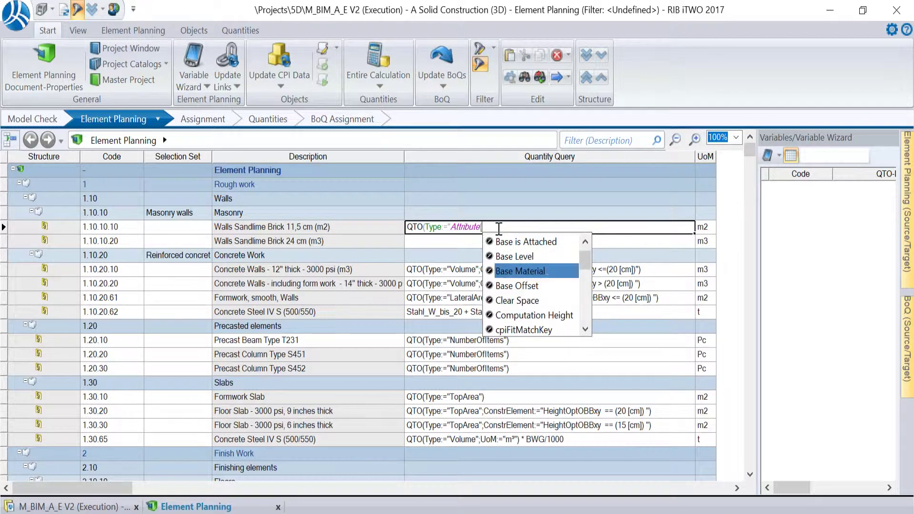
key(Up)
key(Up)
key(Up)
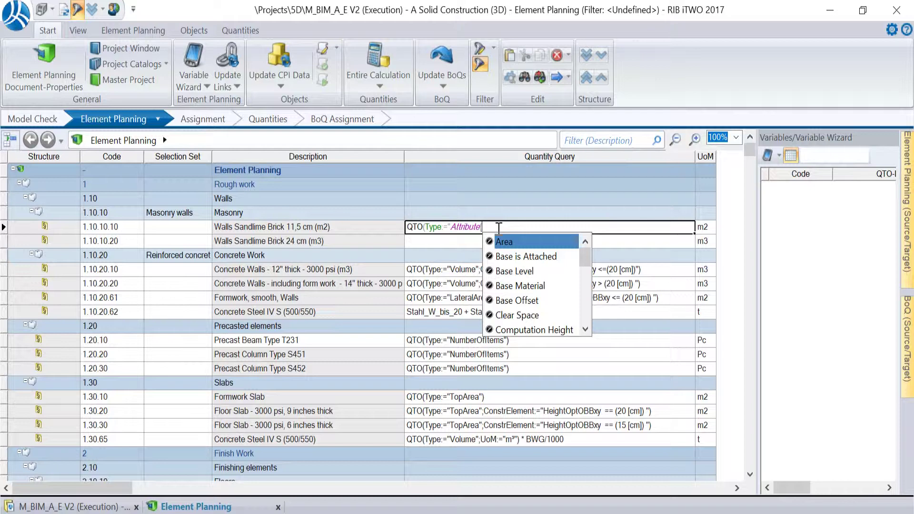
key(Return)
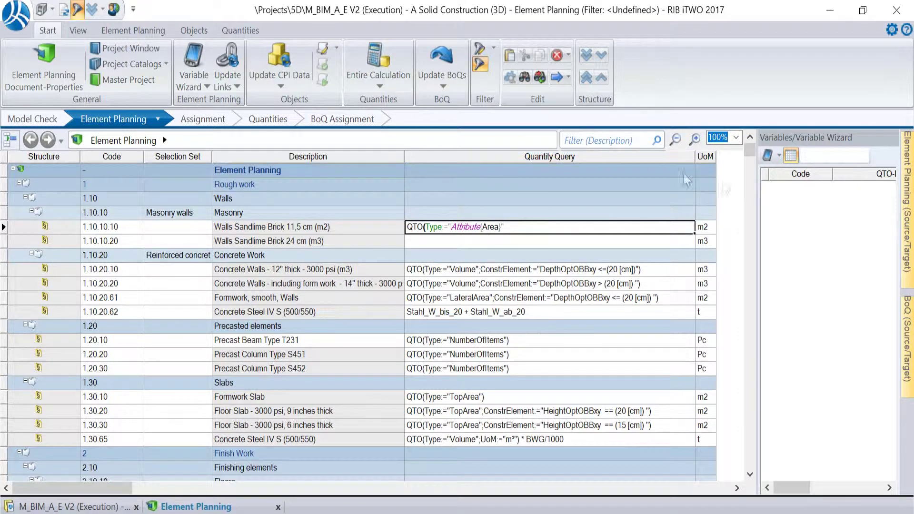
text())
key(Tab)
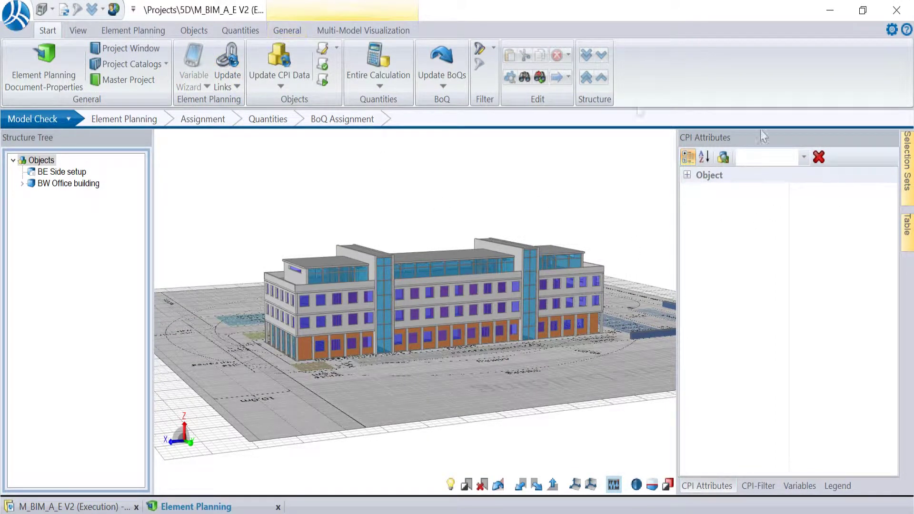
click(907, 162)
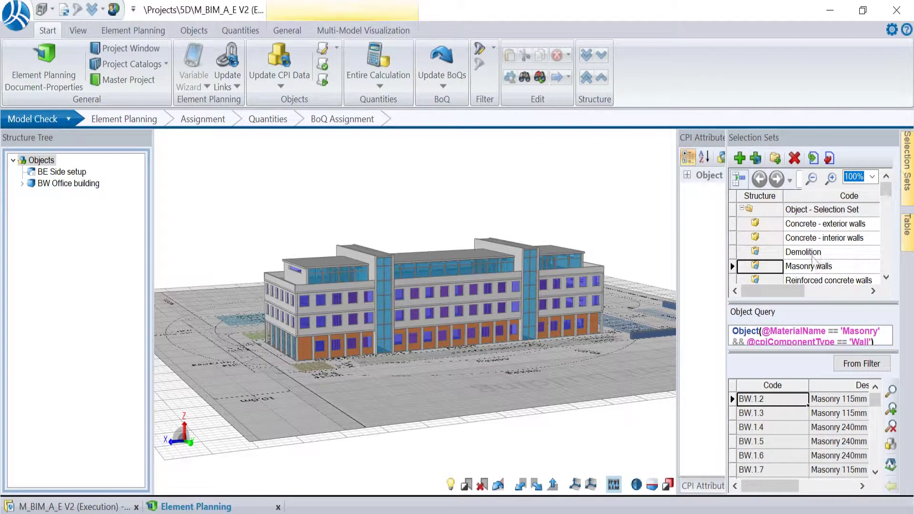
click(891, 391)
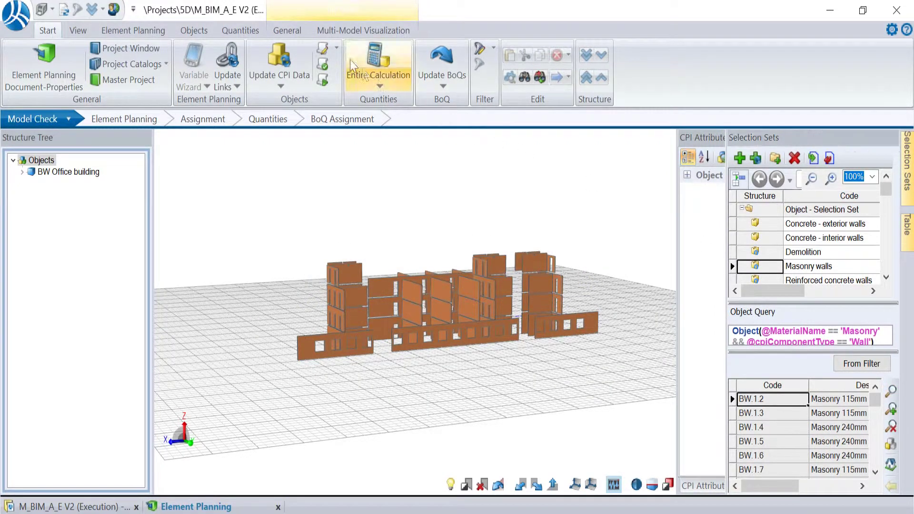
click(287, 30)
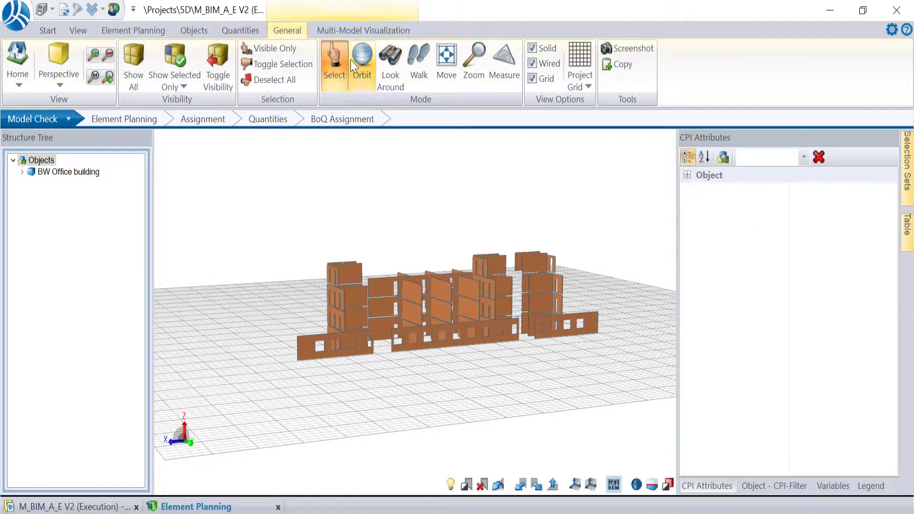
click(475, 300)
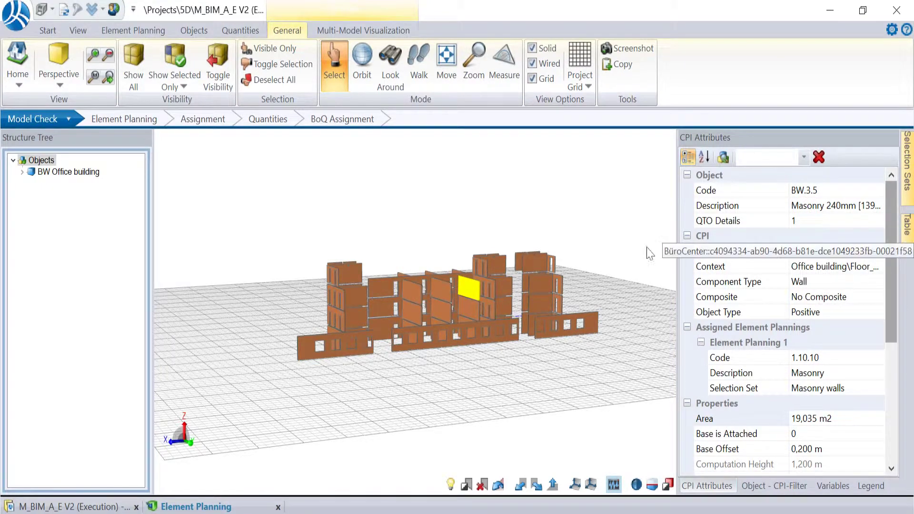
click(543, 286)
drag(899, 235, 906, 355)
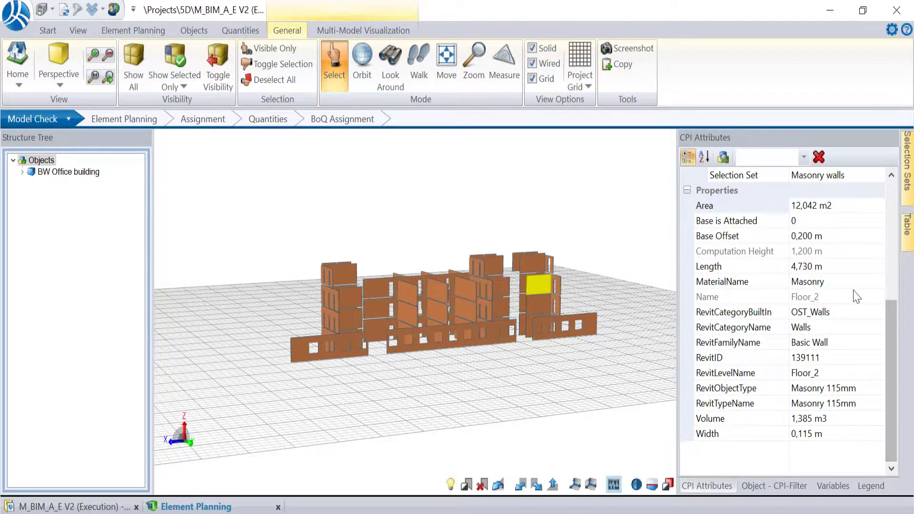
click(855, 207)
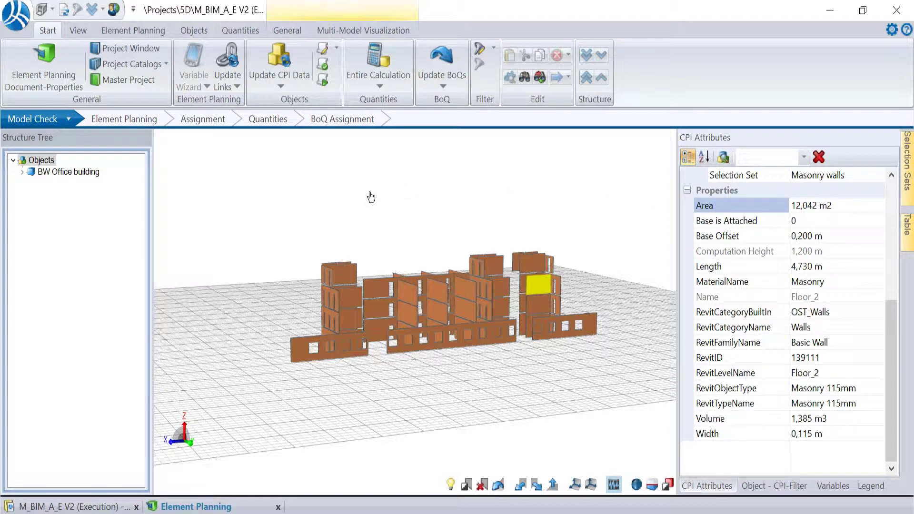
click(160, 120)
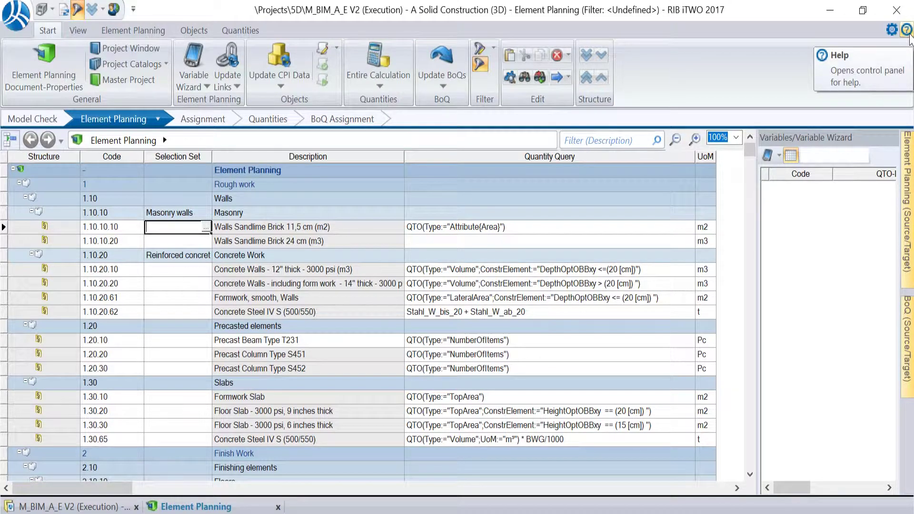
click(908, 34)
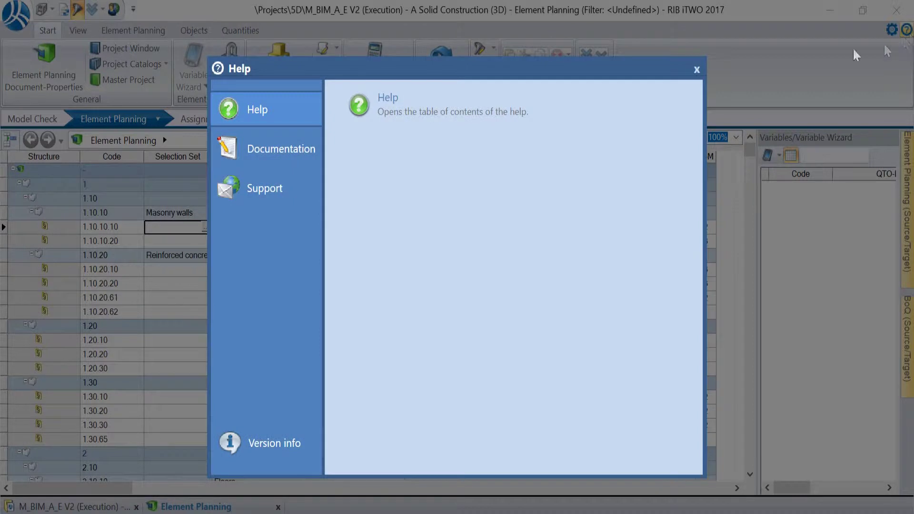
click(266, 149)
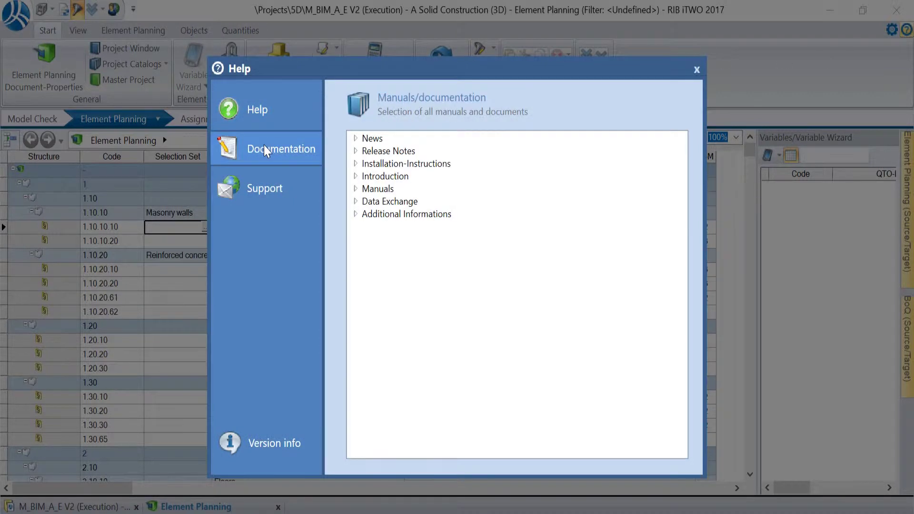
click(388, 189)
click(356, 189)
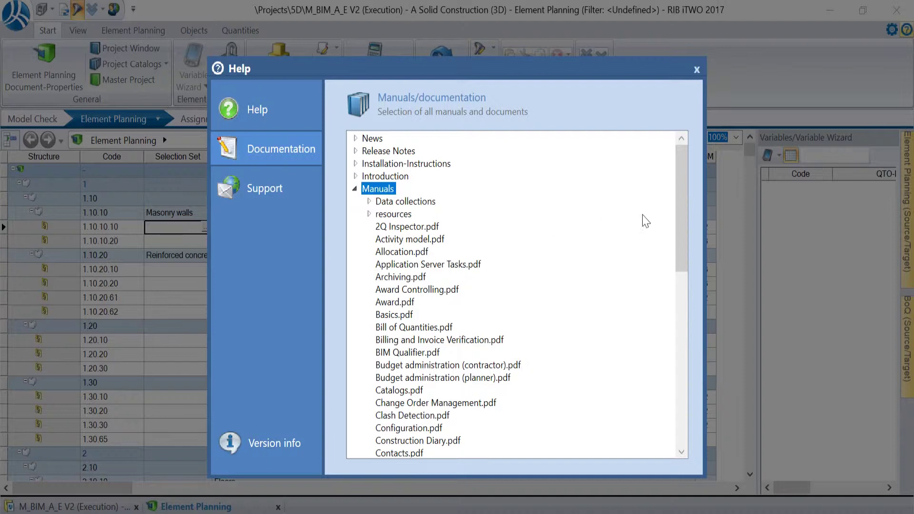
drag(688, 212, 658, 318)
click(510, 281)
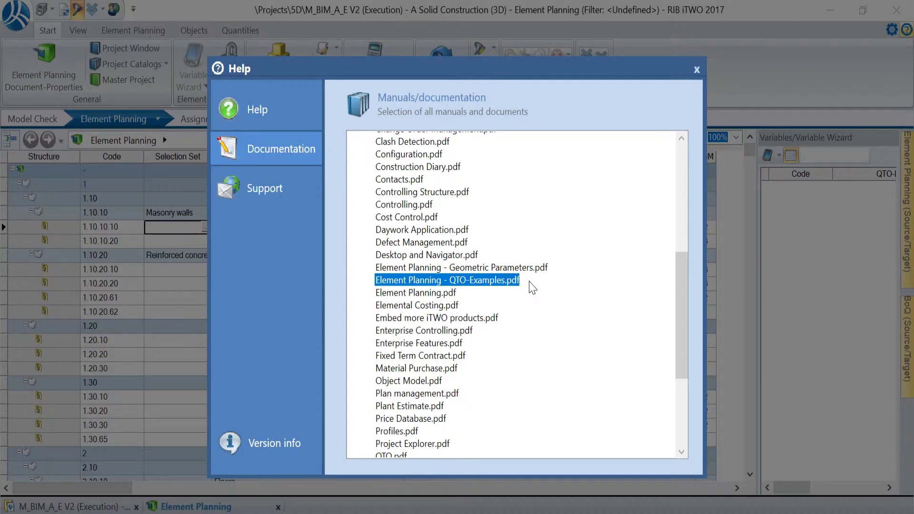
click(695, 67)
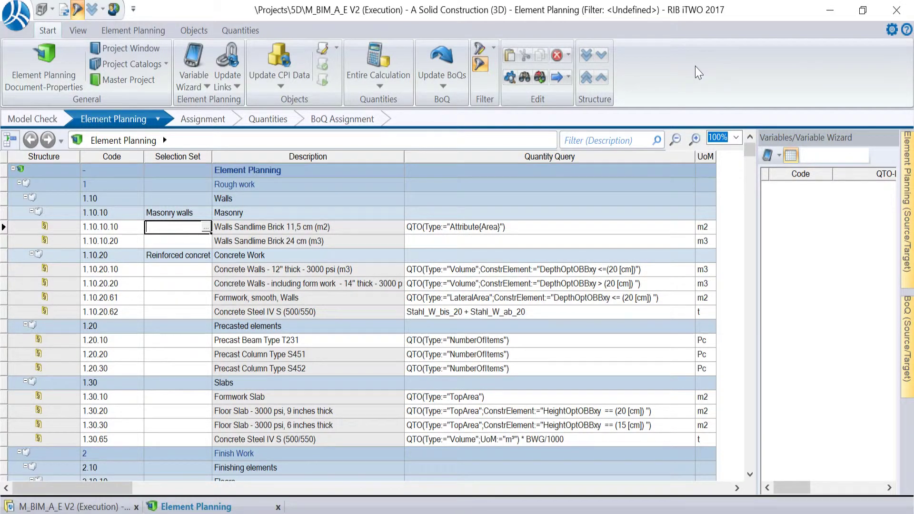